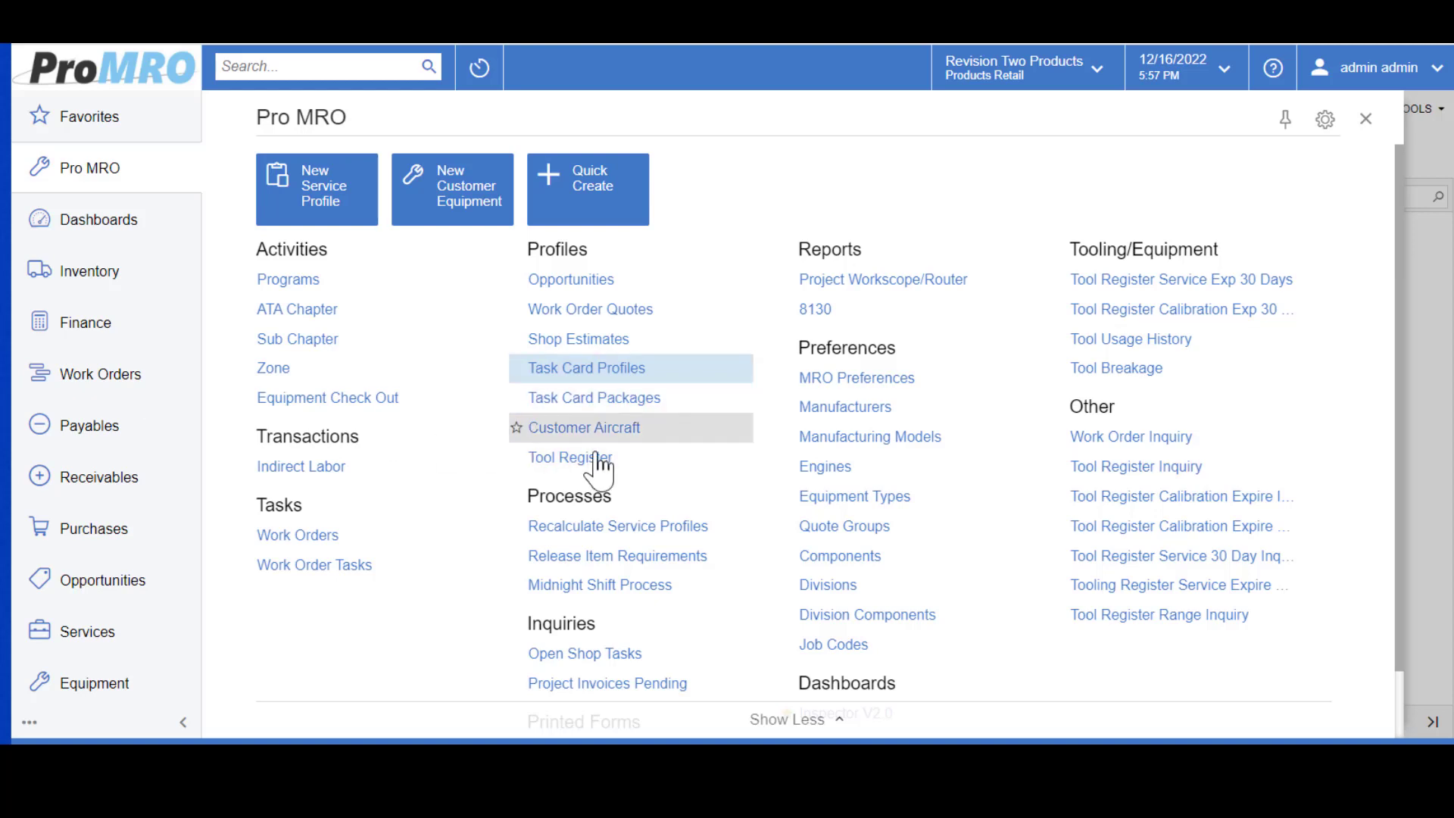
# Browse Customer Aircraft aviation details, ending on Adams Air's Airbus A380 serial C555.
pyautogui.click(583, 427)
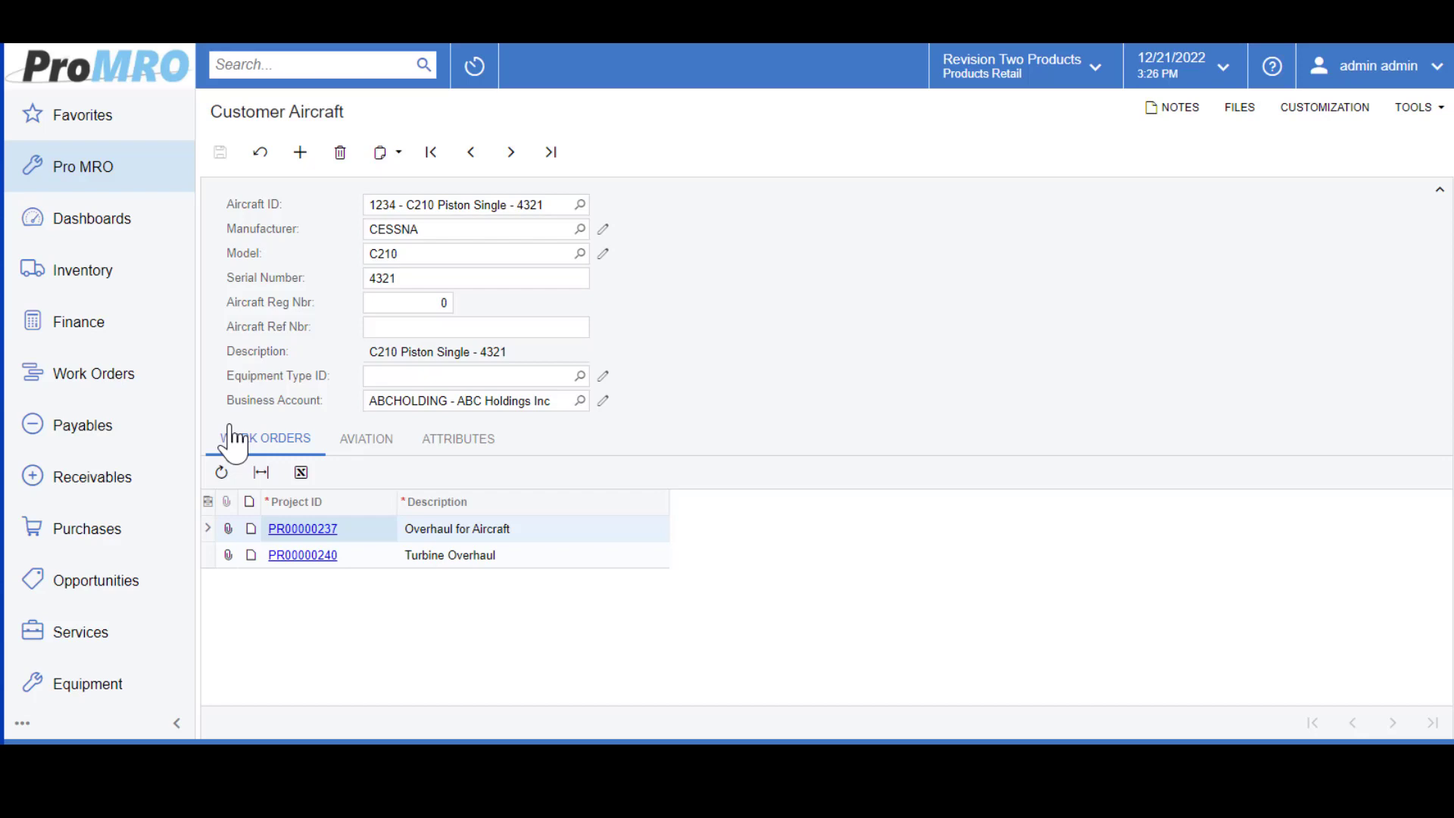
pyautogui.click(369, 445)
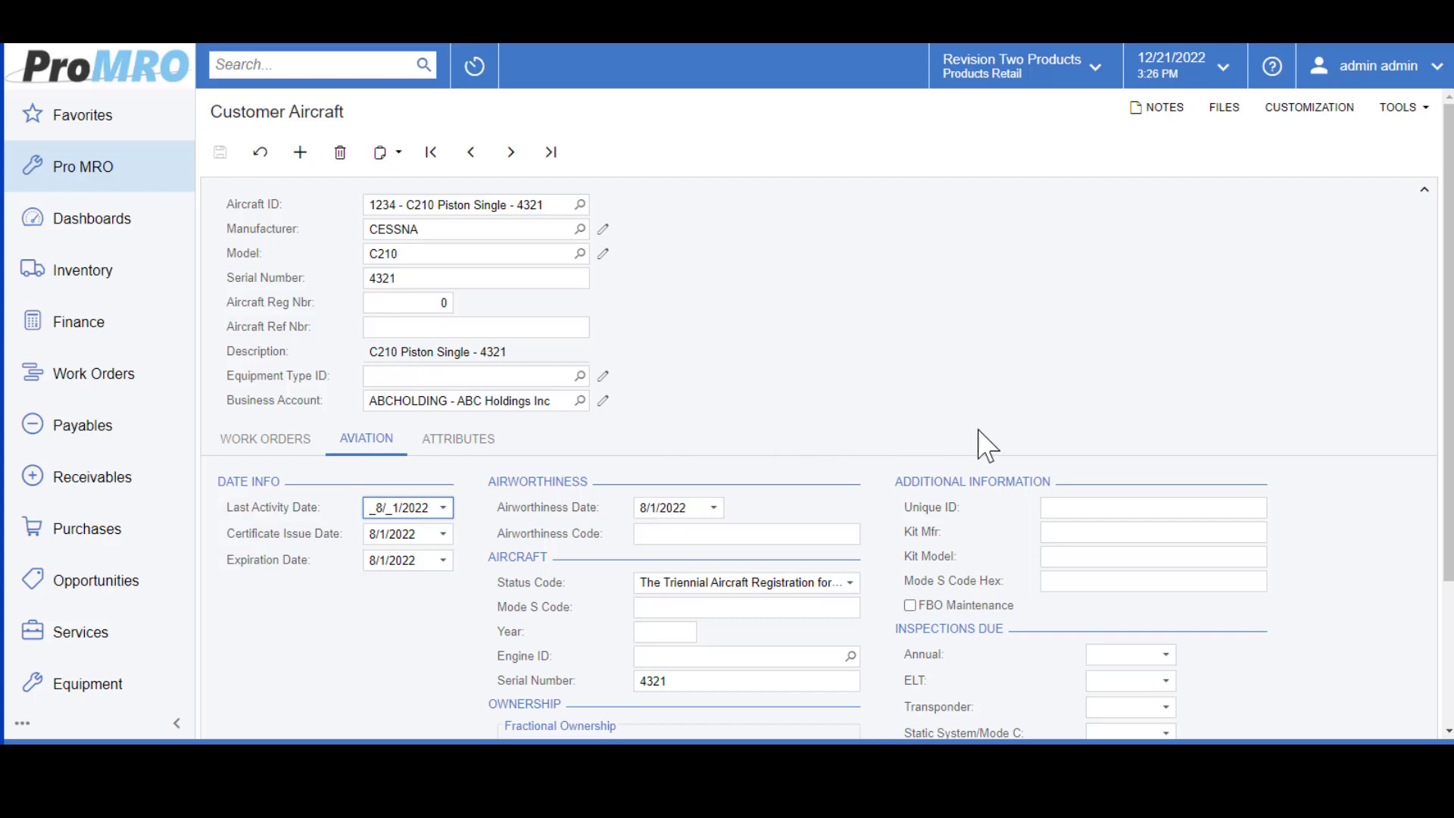
pyautogui.scroll(-3, 985, 446)
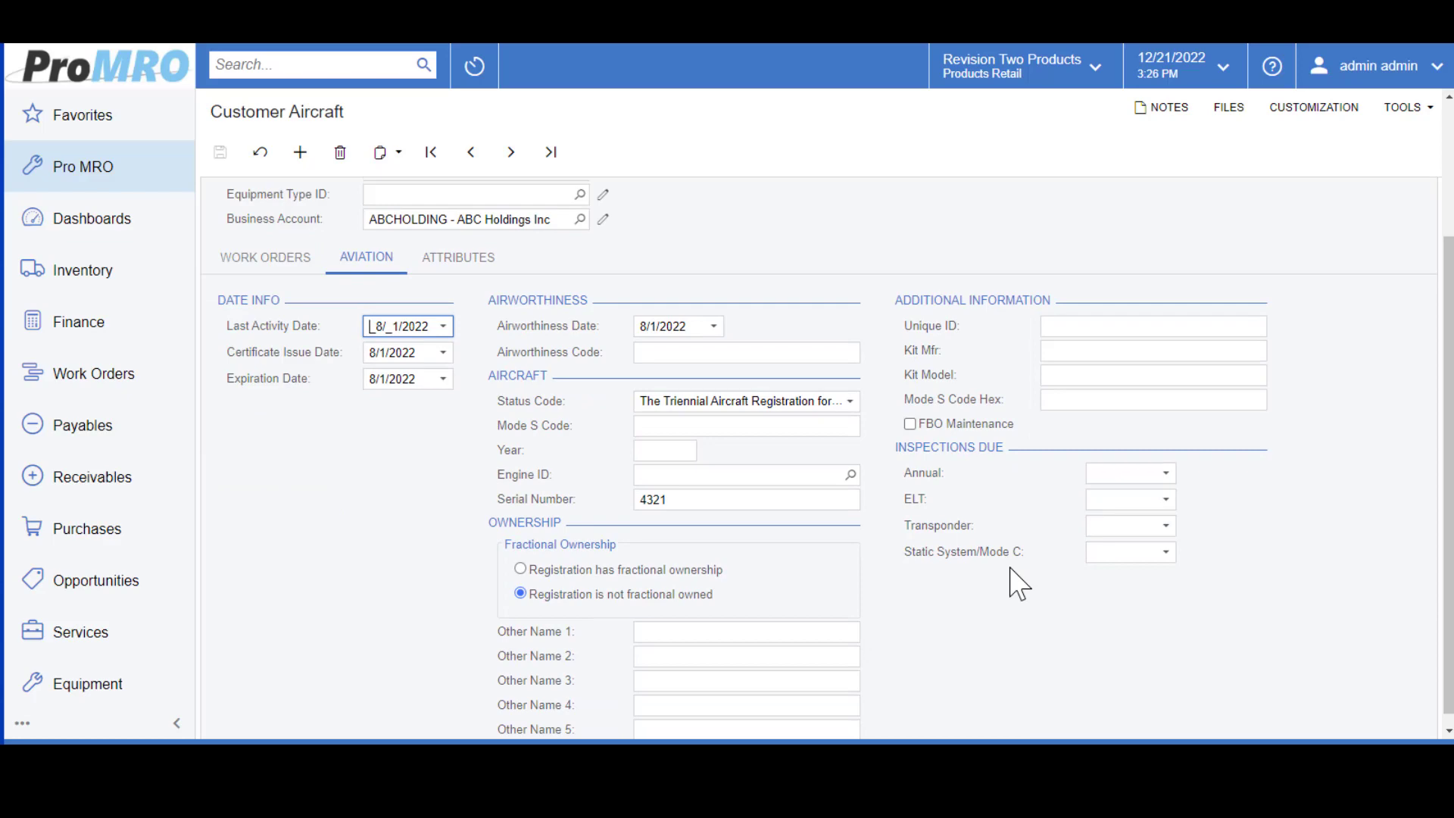
pyautogui.scroll(3, 1023, 598)
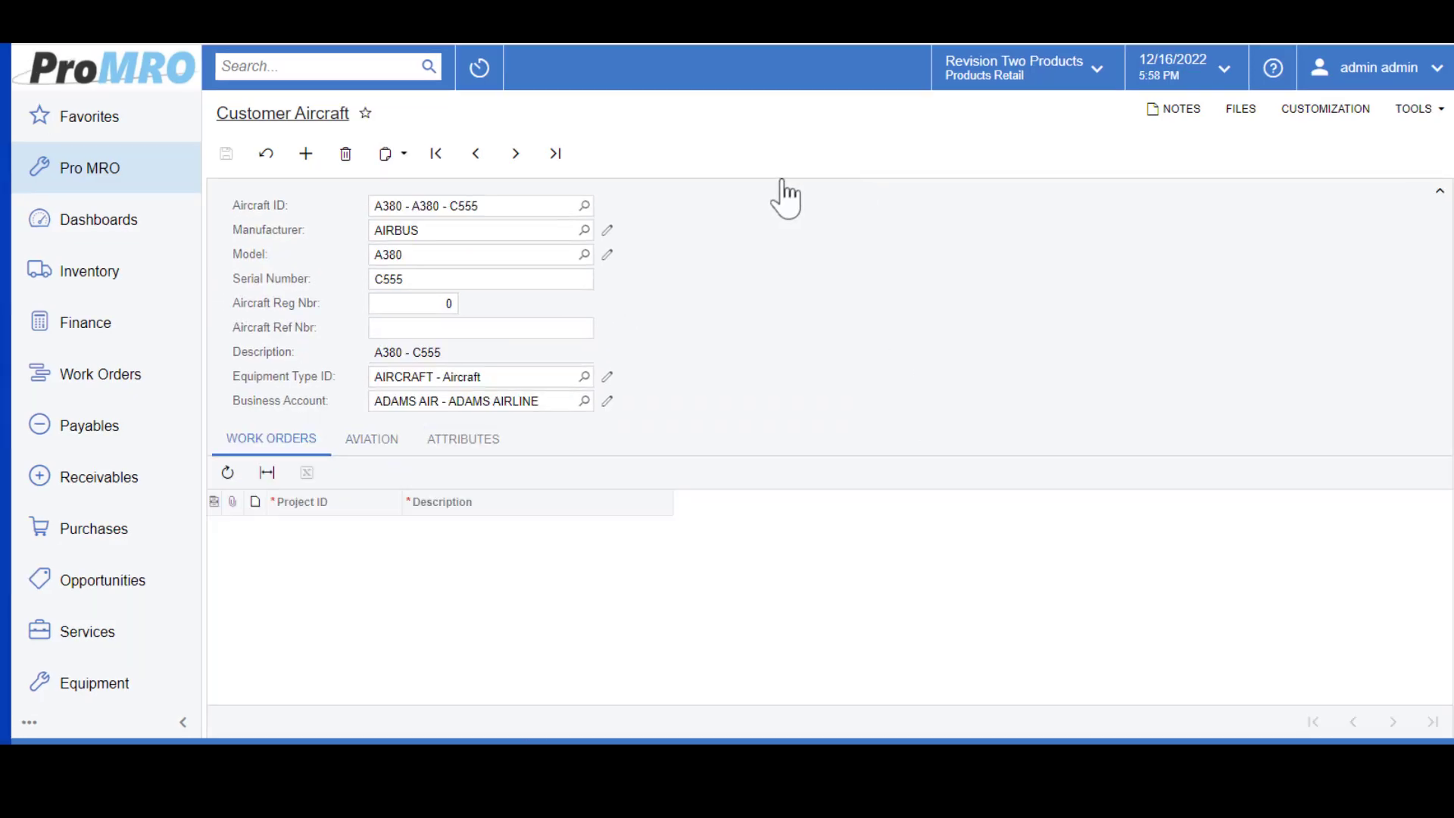
# Head to Task Card Profiles from the Pro MRO workspace menu.
pyautogui.click(106, 173)
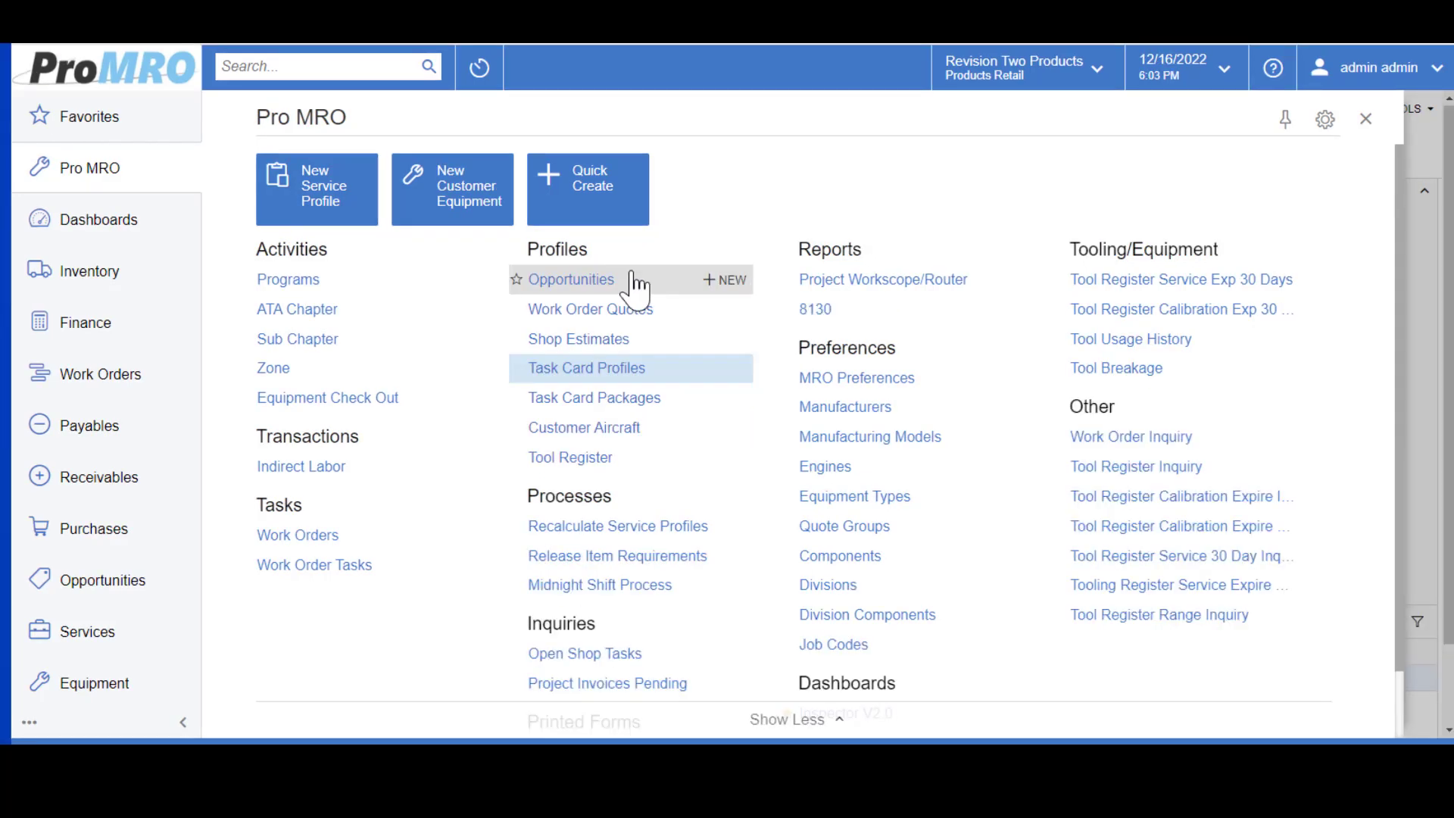
pyautogui.click(620, 369)
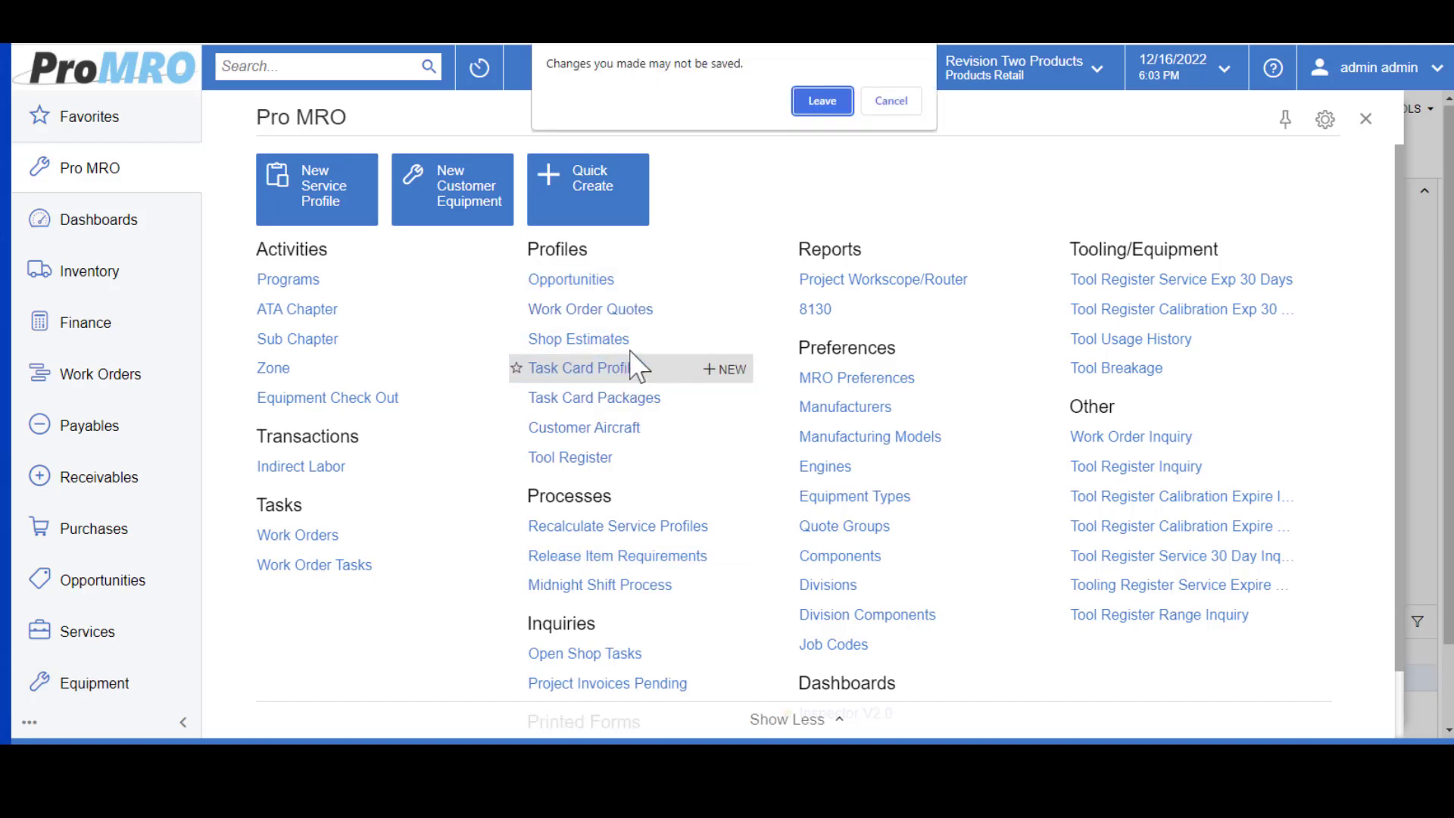
# Discard the aircraft changes and open the A380 Routine Maintenance 12M task card profile.
pyautogui.click(814, 107)
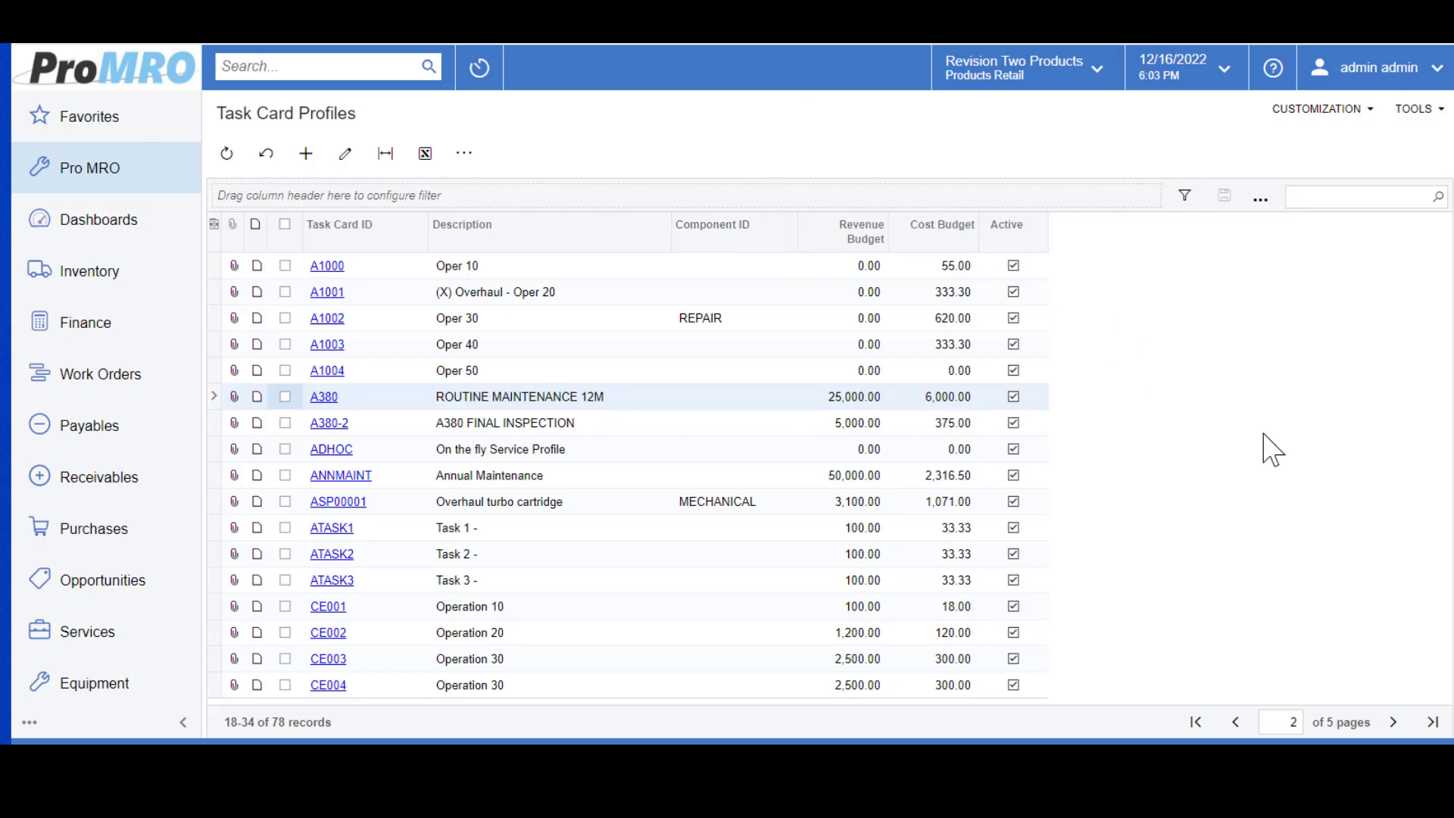
pyautogui.click(324, 397)
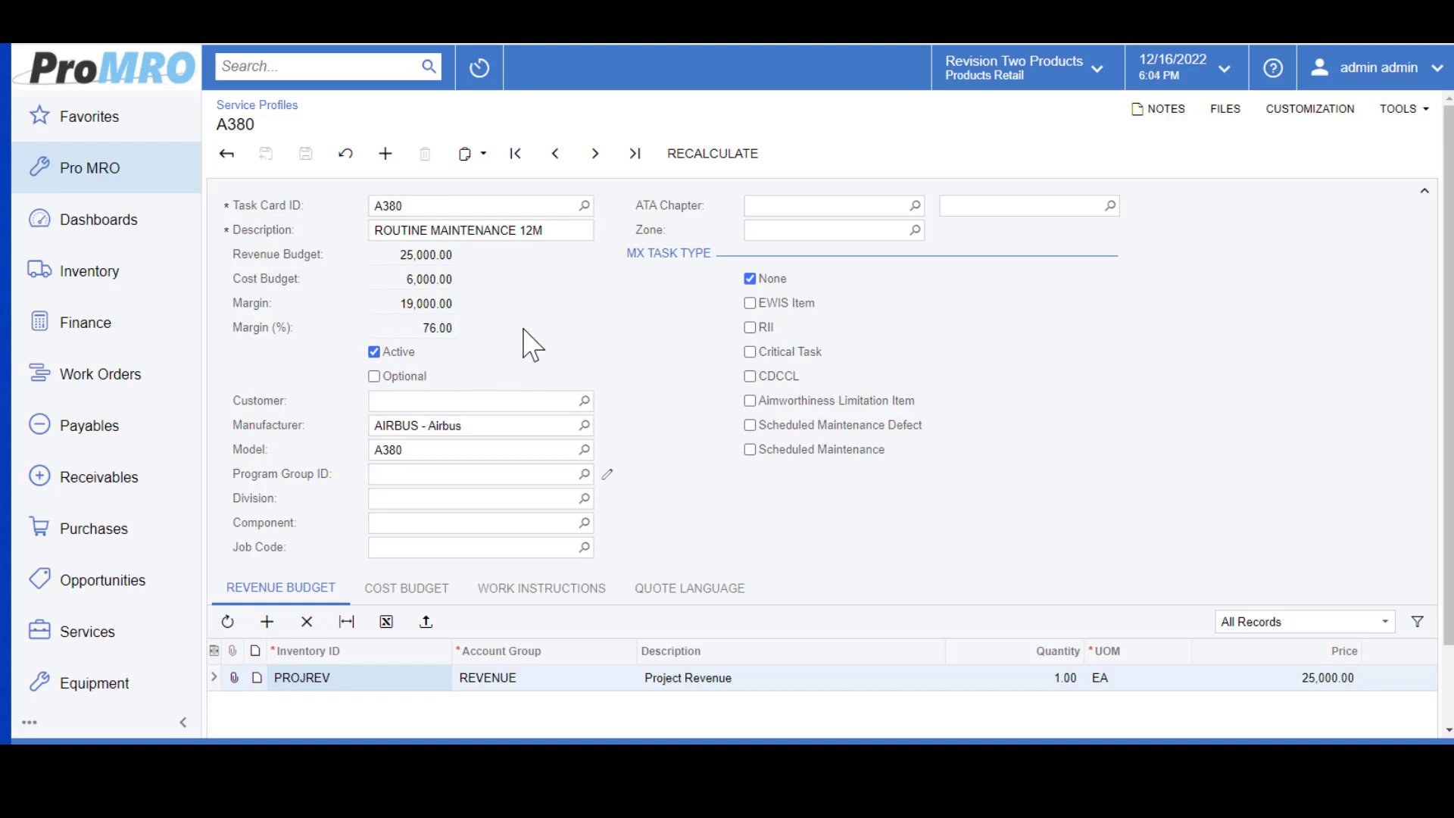
# Toggle the profile's Active flag off and on, then review its 25,000.00 revenue budget.
pyautogui.click(399, 354)
pyautogui.click(399, 355)
pyautogui.scroll(-2, 698, 511)
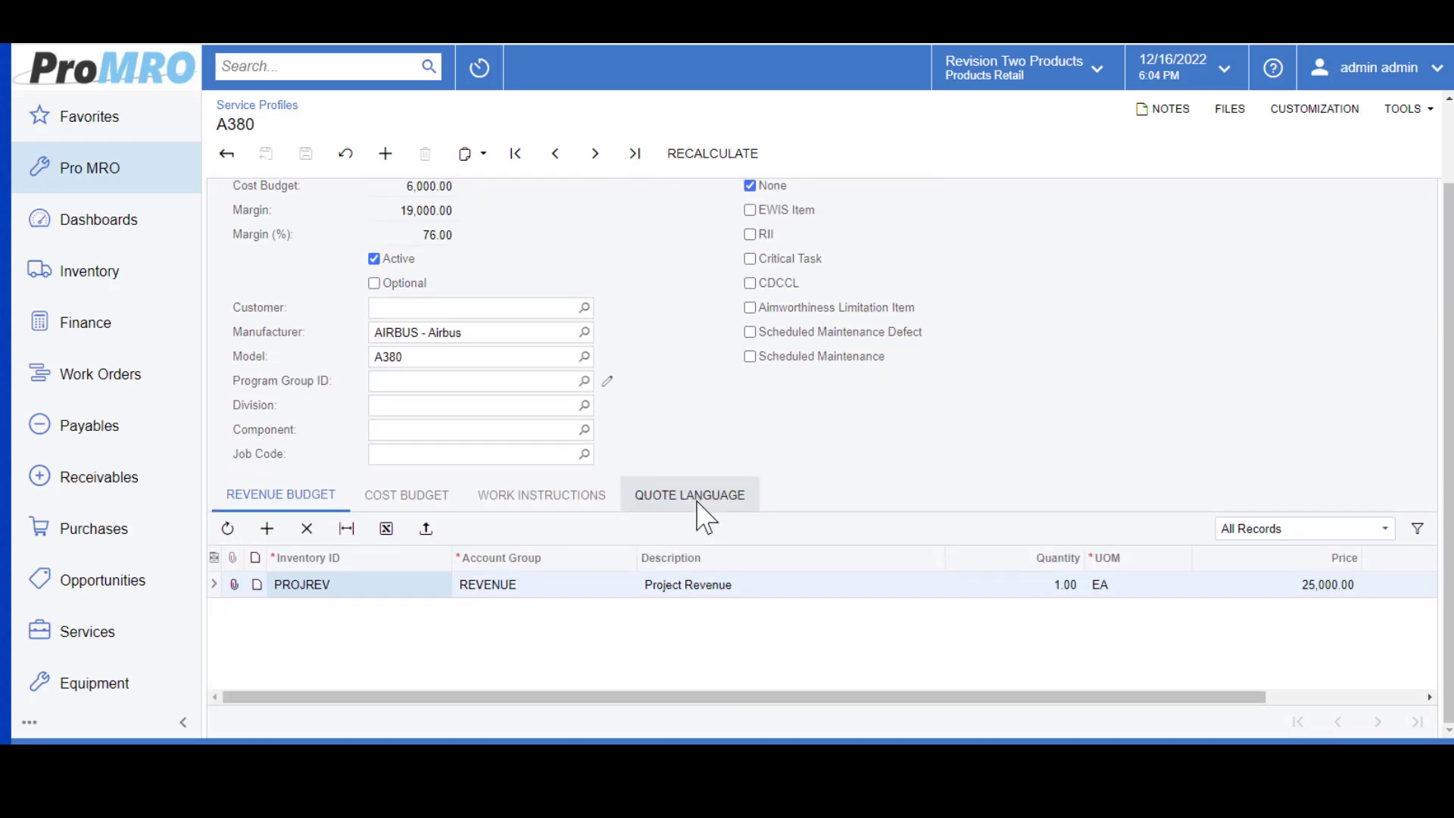
pyautogui.scroll(2, 315, 479)
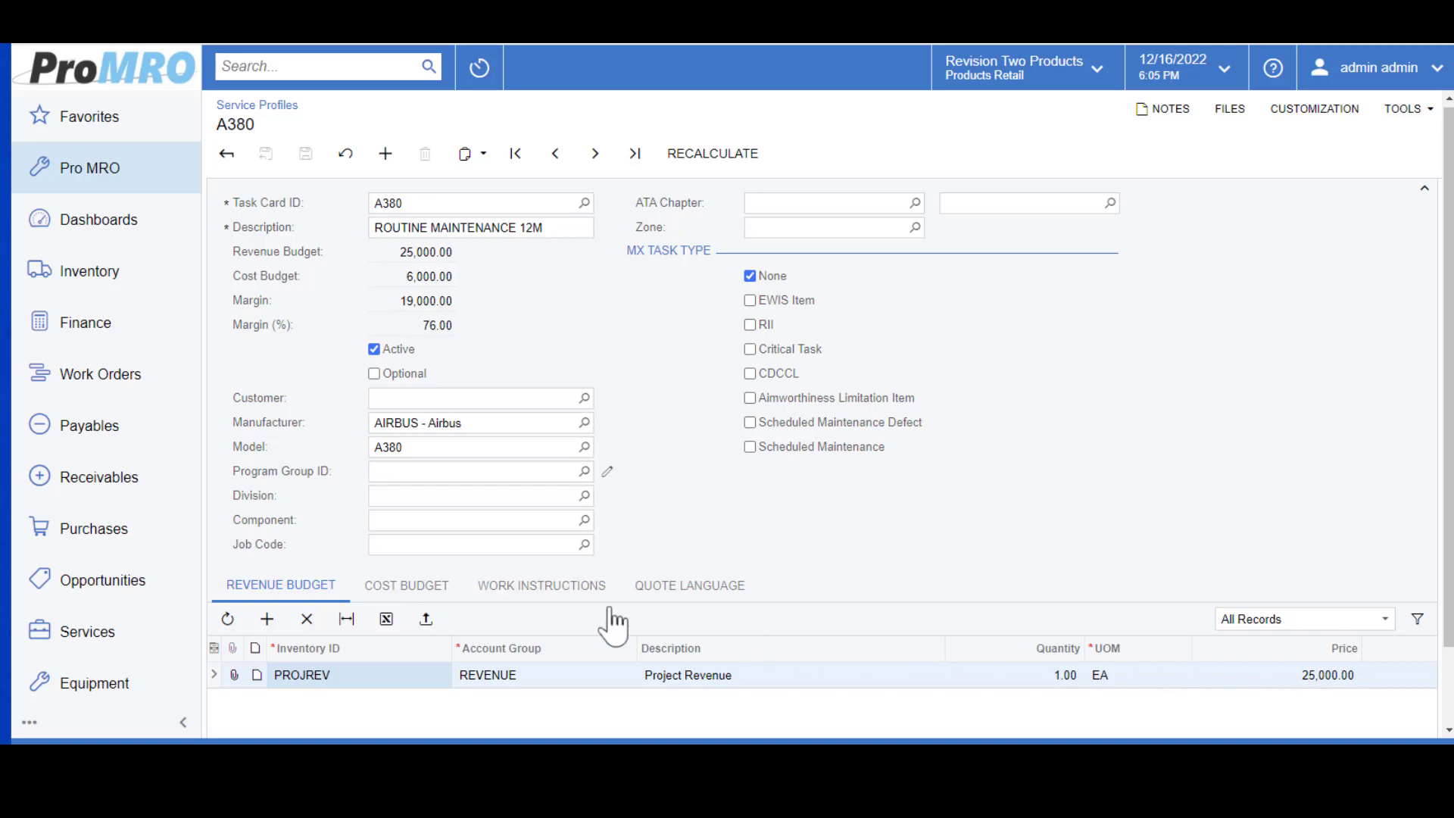
# Inspect the A380 12M profile's cost budget lines, workscope and work instructions.
pyautogui.click(413, 599)
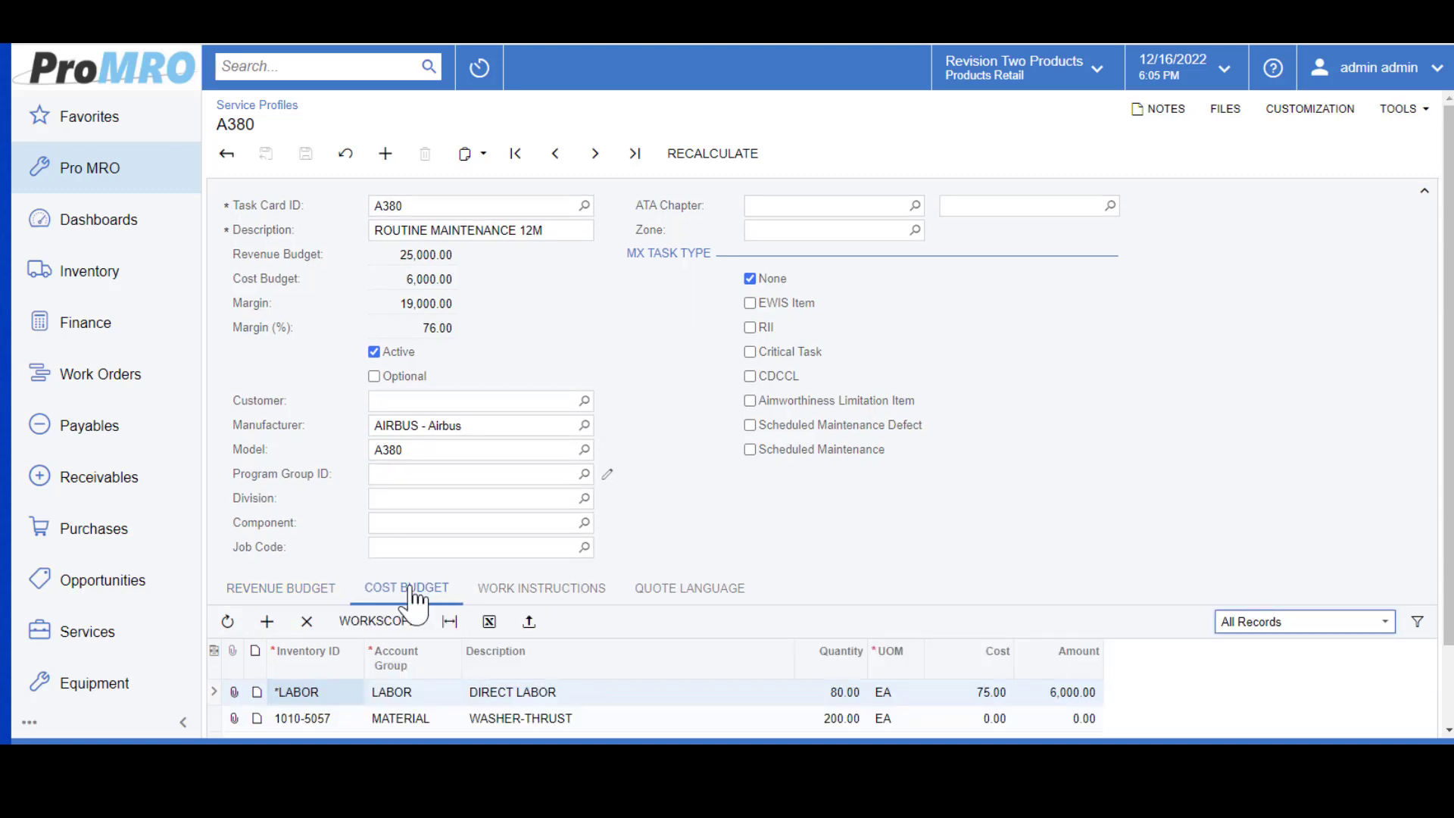
pyautogui.scroll(-2, 913, 541)
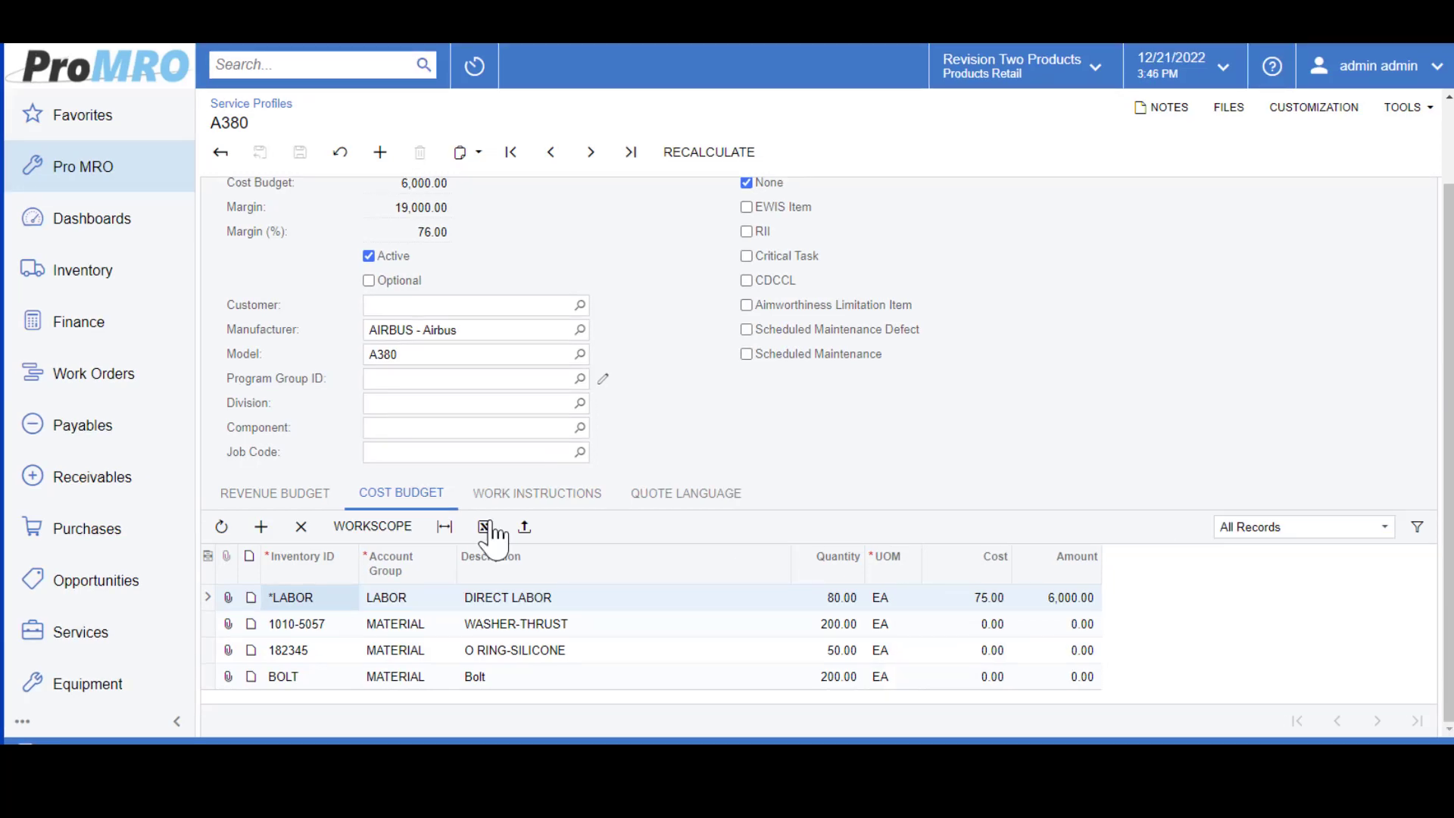
pyautogui.click(388, 527)
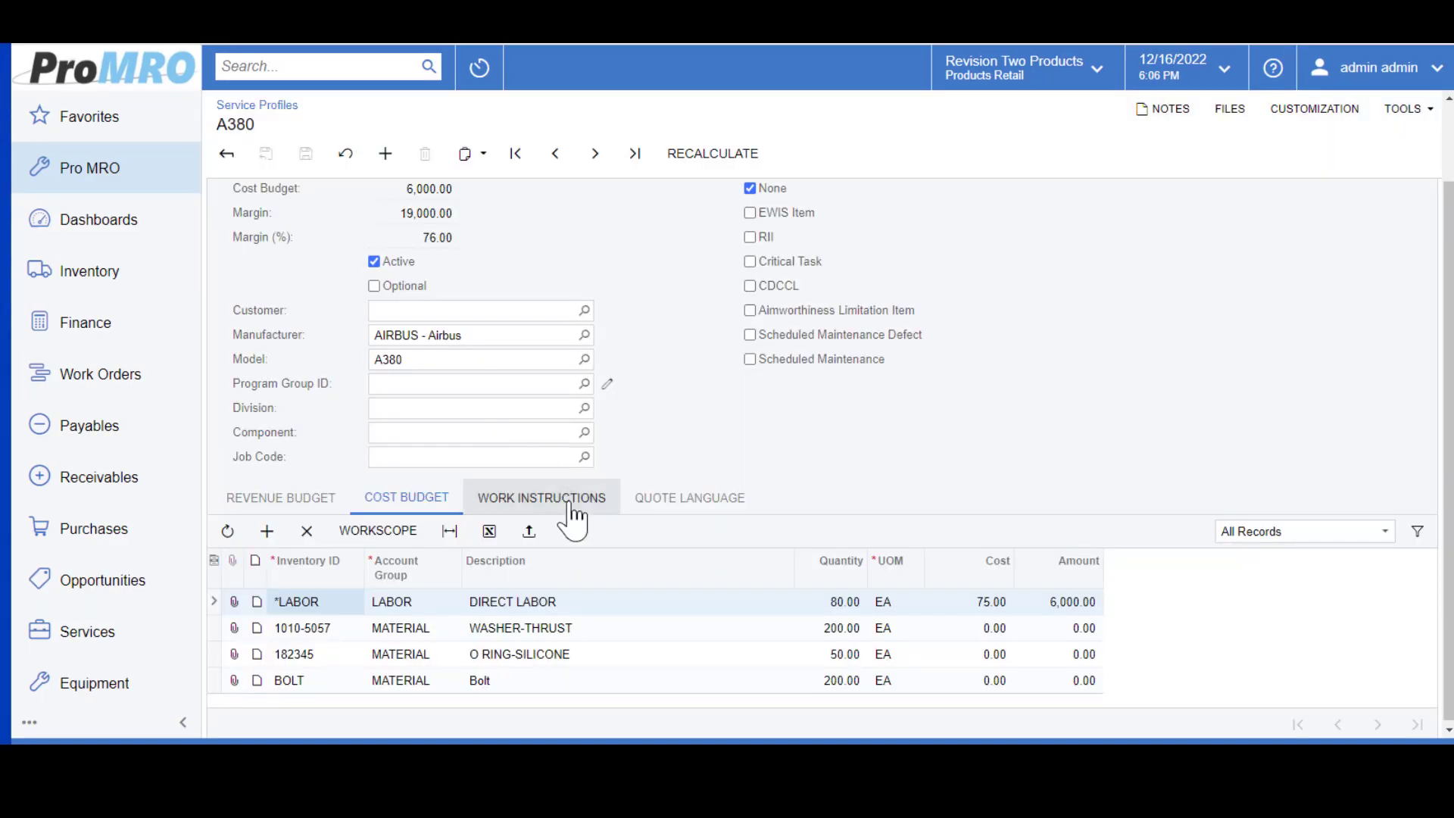
pyautogui.click(573, 521)
pyautogui.click(712, 539)
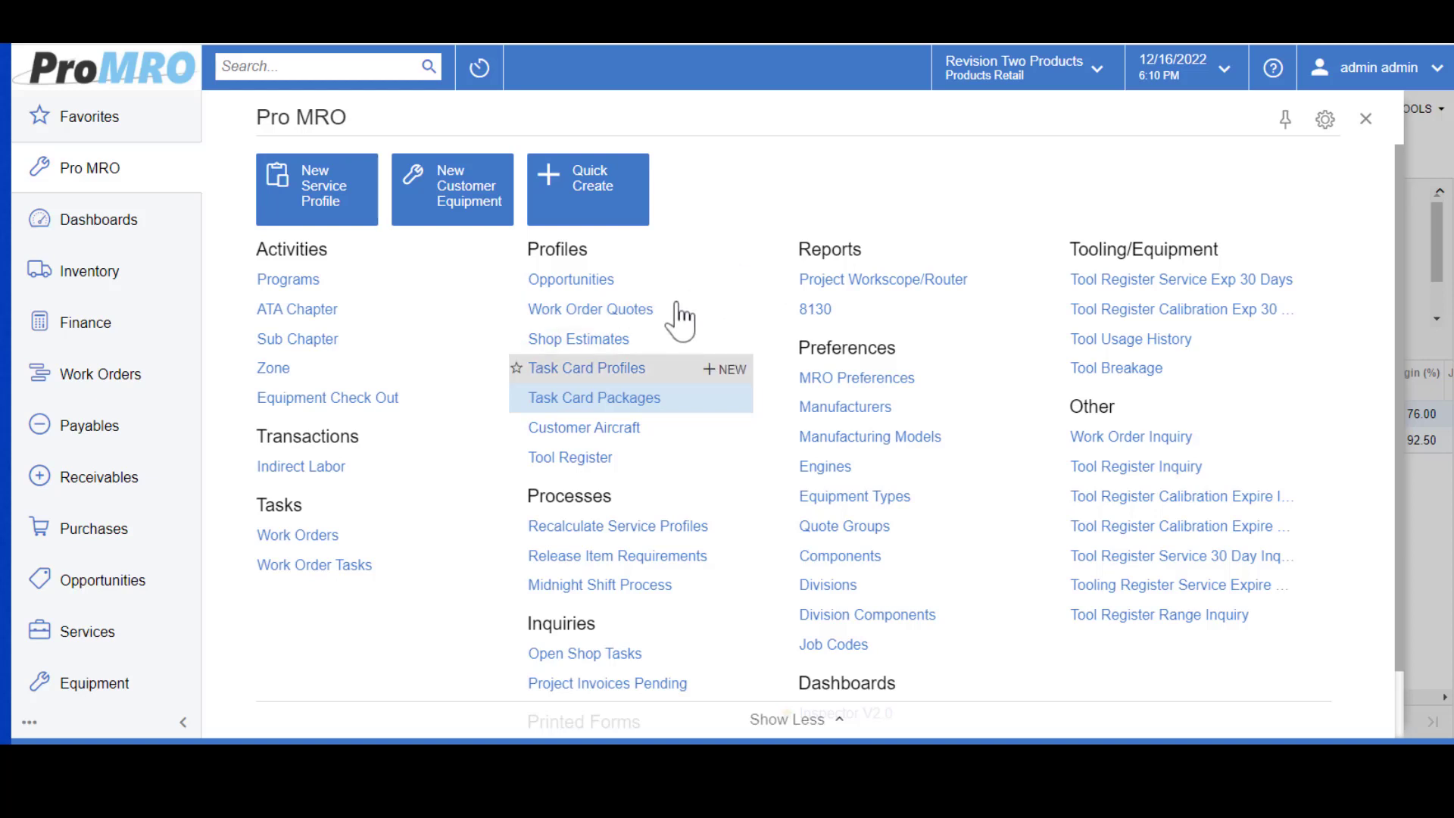
# View package A380 1, 12M ROUTINE MAINT, with its two task cards and 30,000 revenue.
pyautogui.click(564, 399)
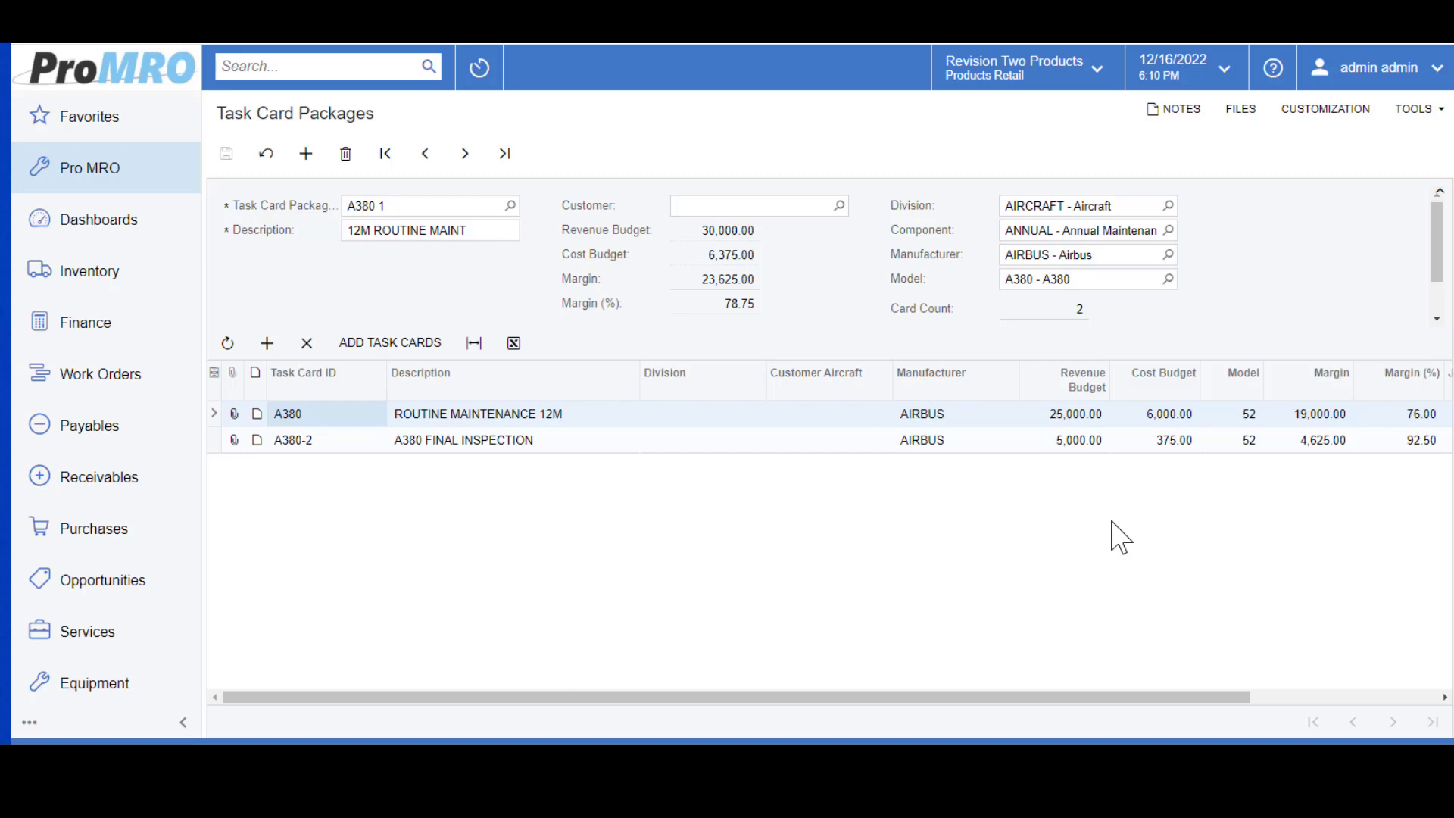
pyautogui.click(105, 175)
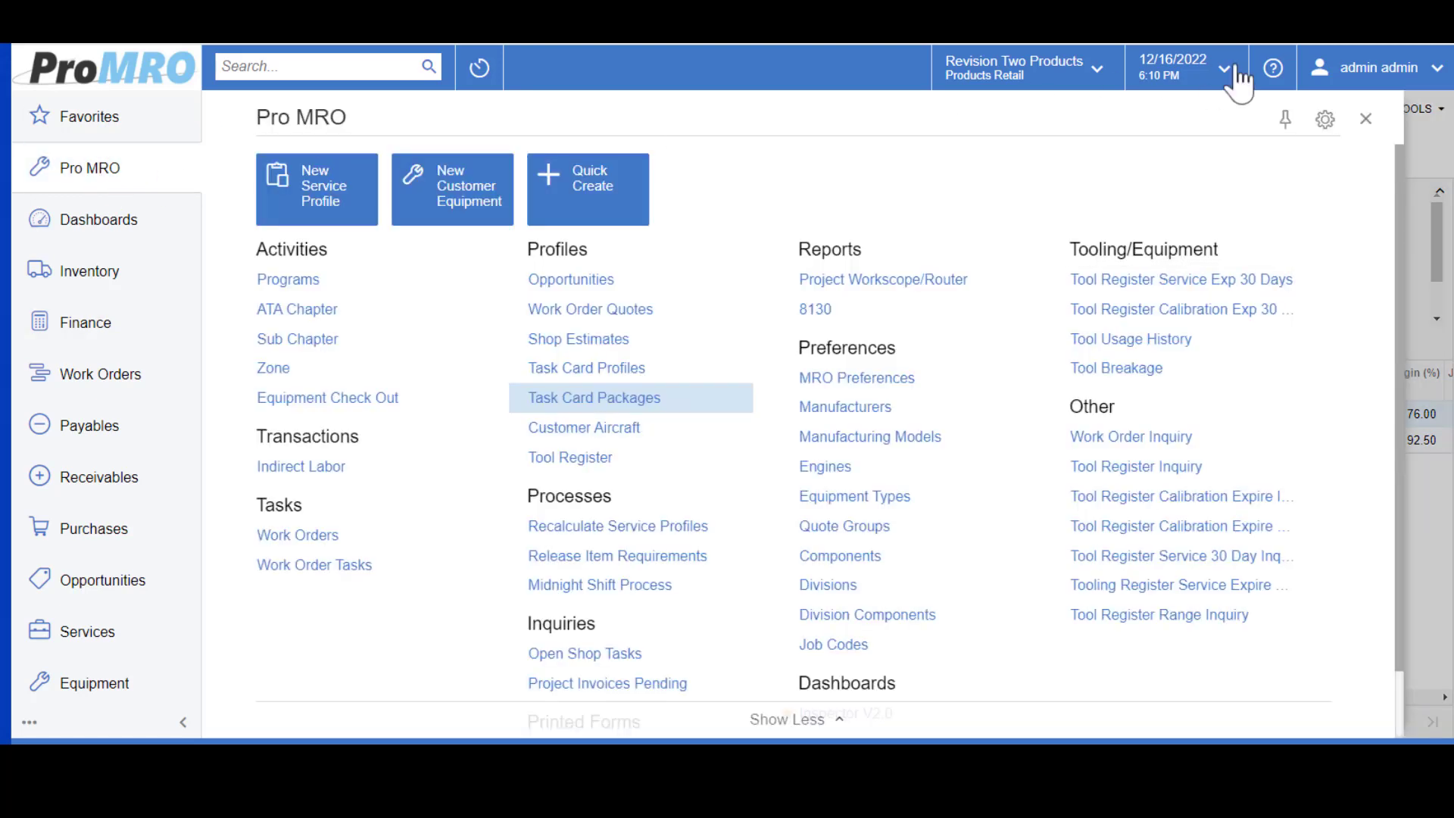
pyautogui.click(570, 311)
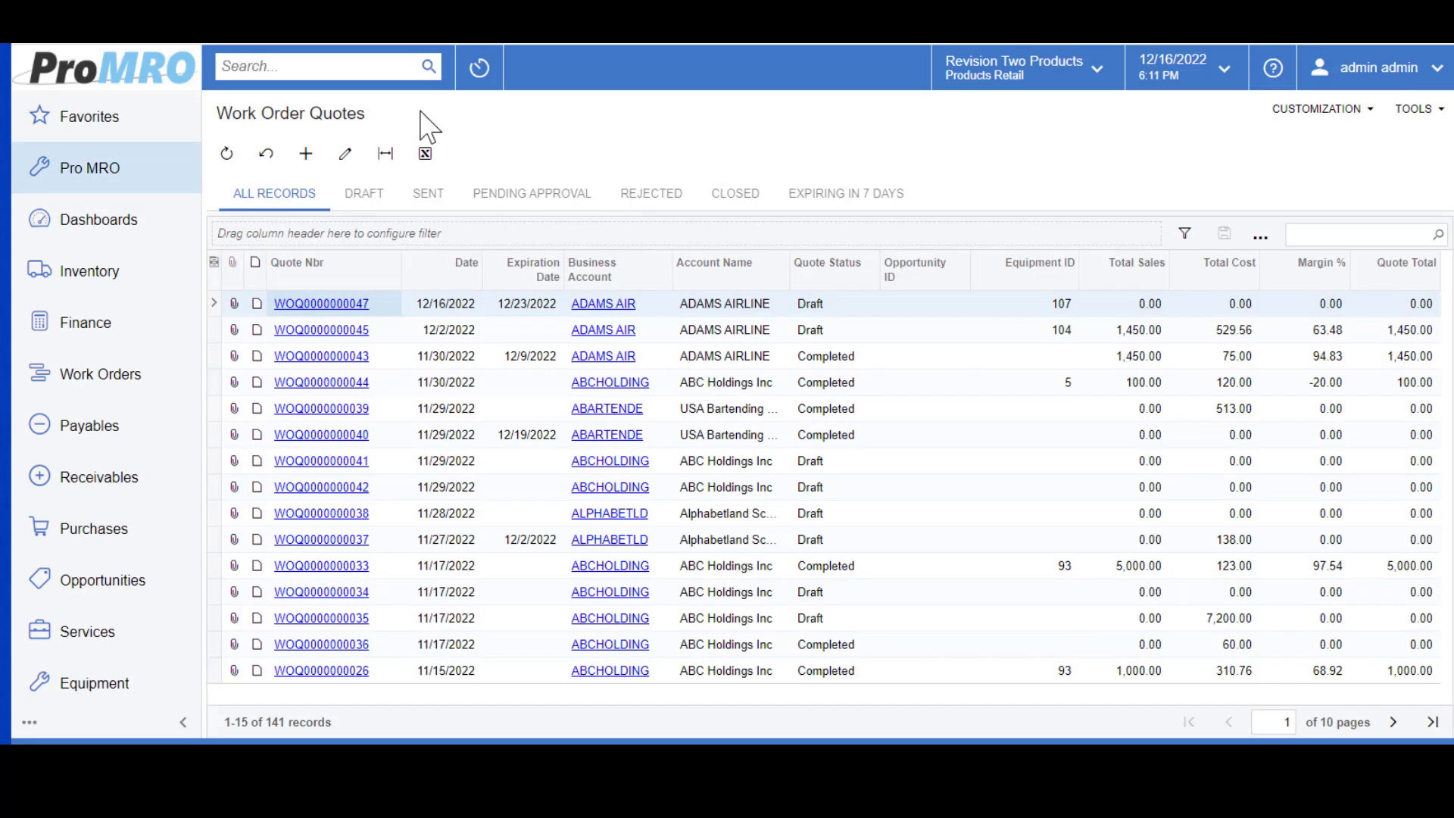
pyautogui.click(321, 304)
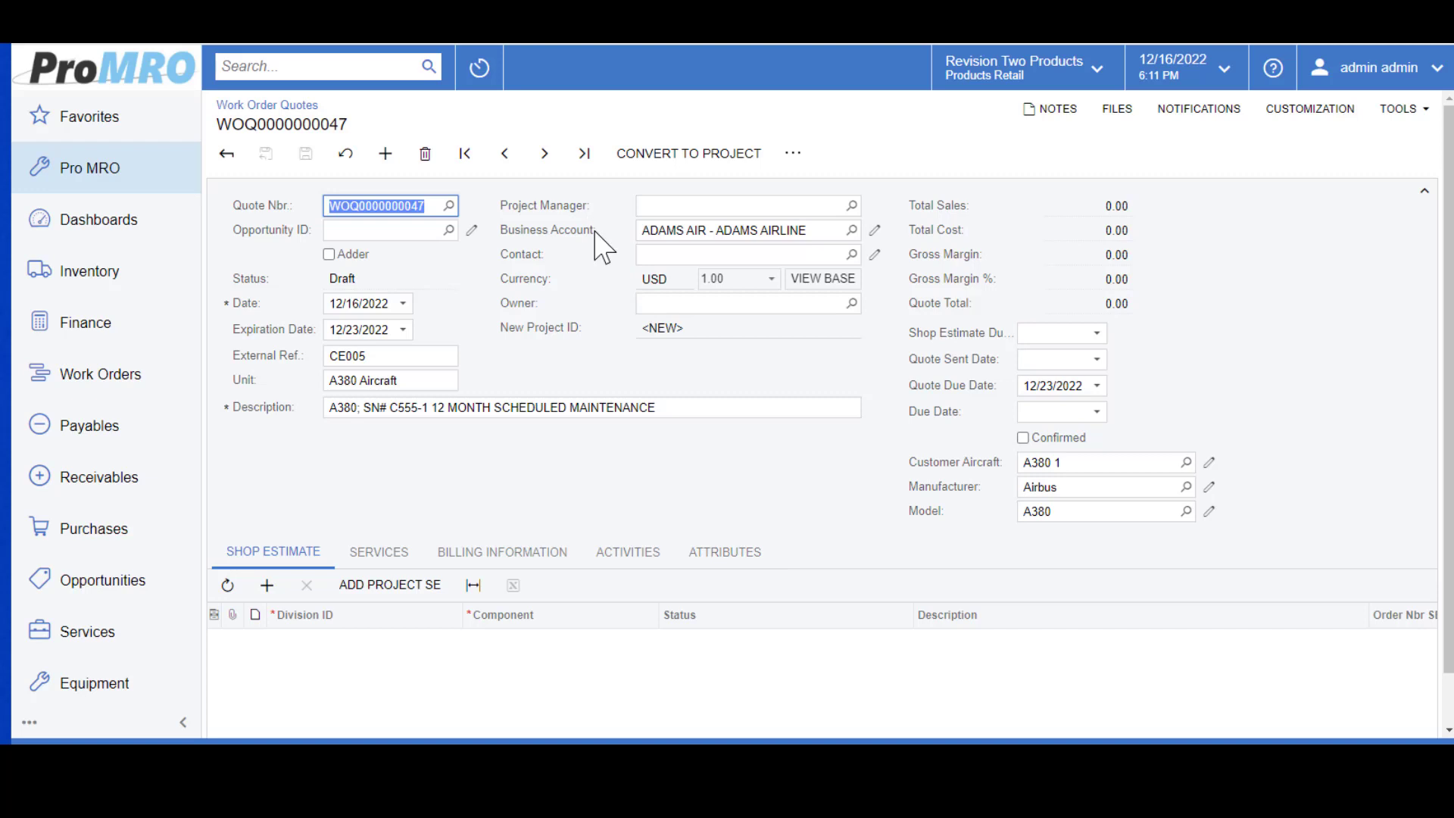
pyautogui.click(326, 485)
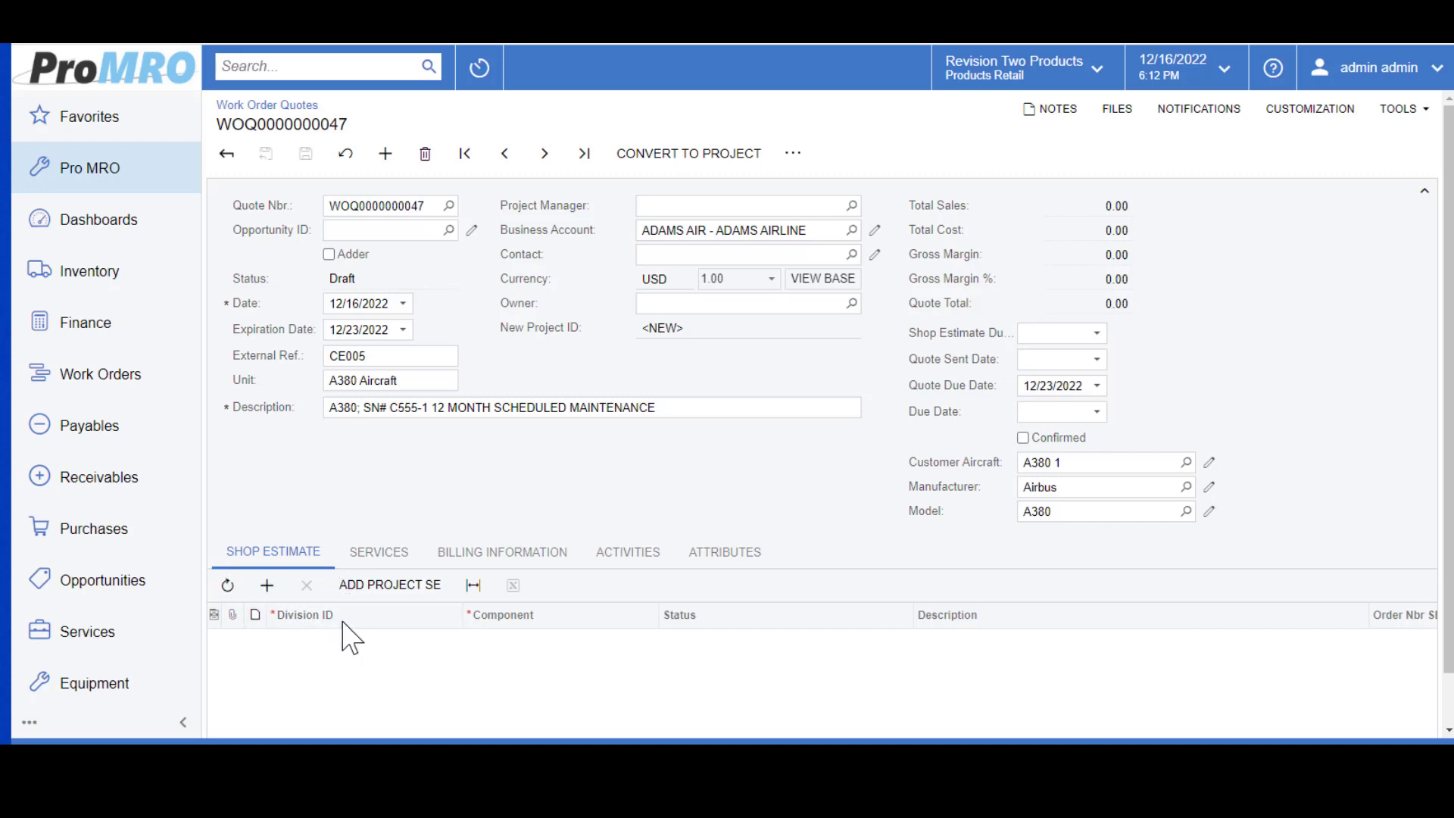
# Add a shop estimate line with AIRCRAFT division and Maintenance component, and save the quote.
pyautogui.click(267, 585)
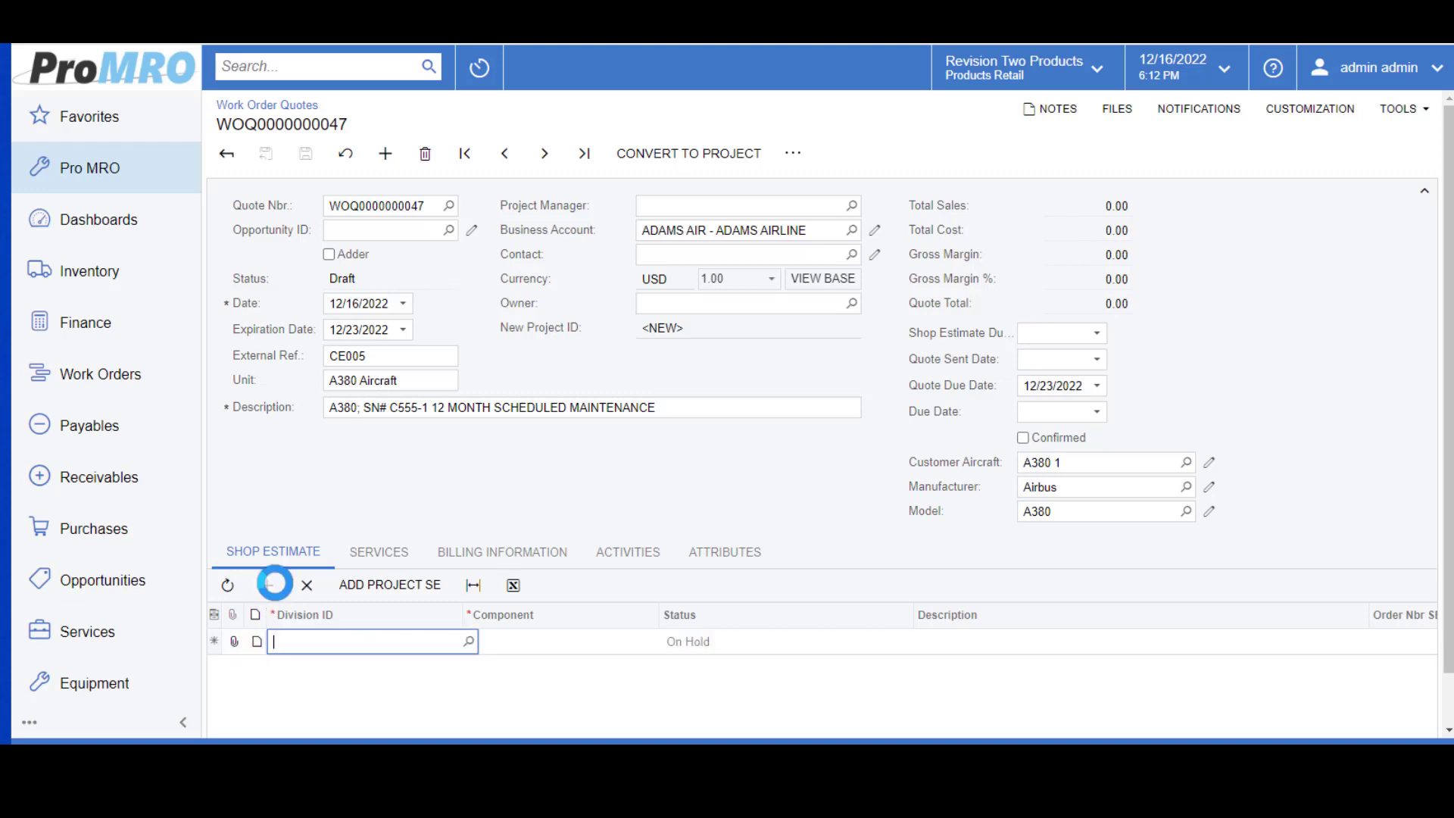
pyautogui.click(469, 641)
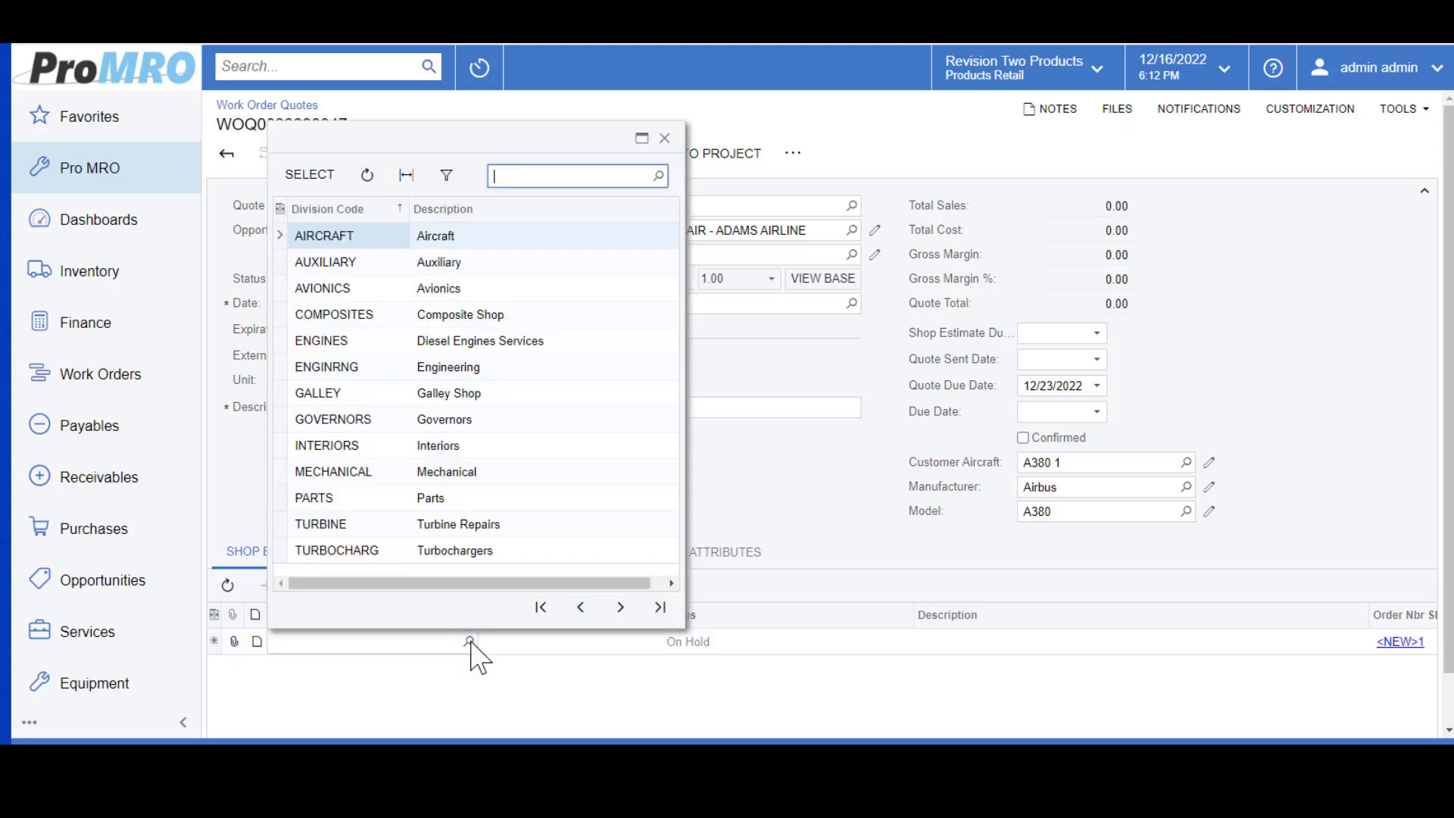
pyautogui.doubleClick(327, 237)
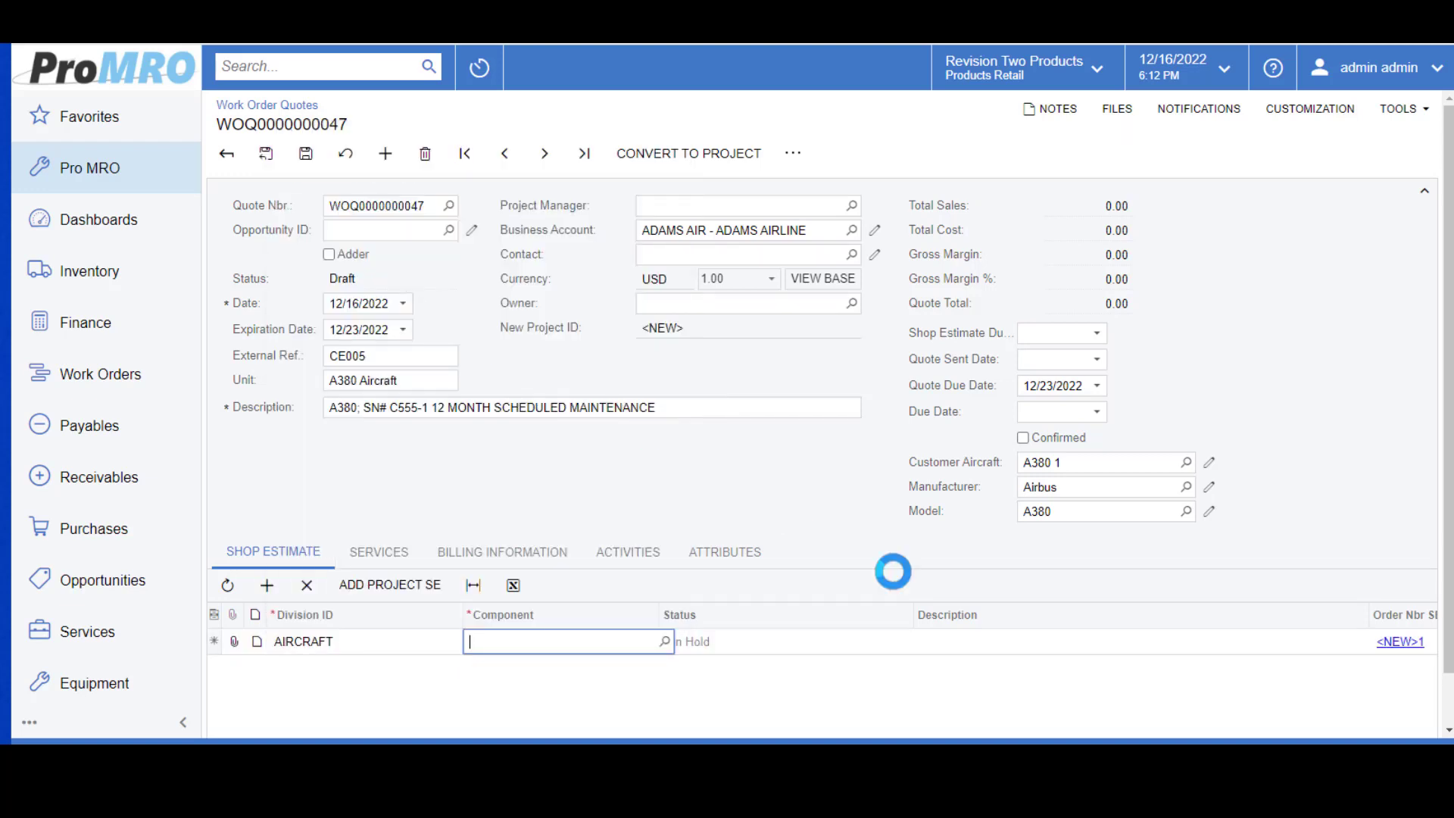
pyautogui.click(665, 643)
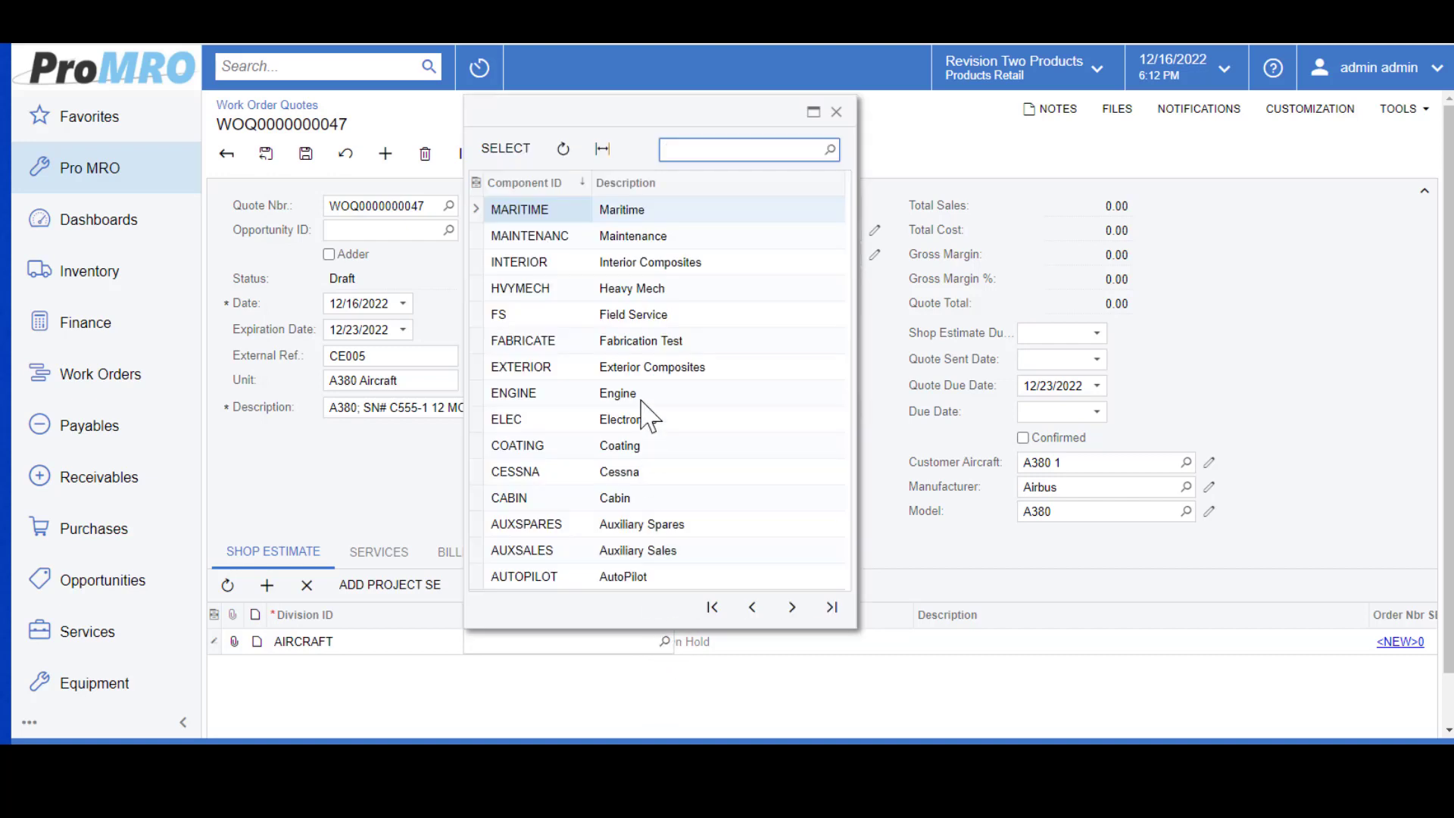
pyautogui.doubleClick(528, 235)
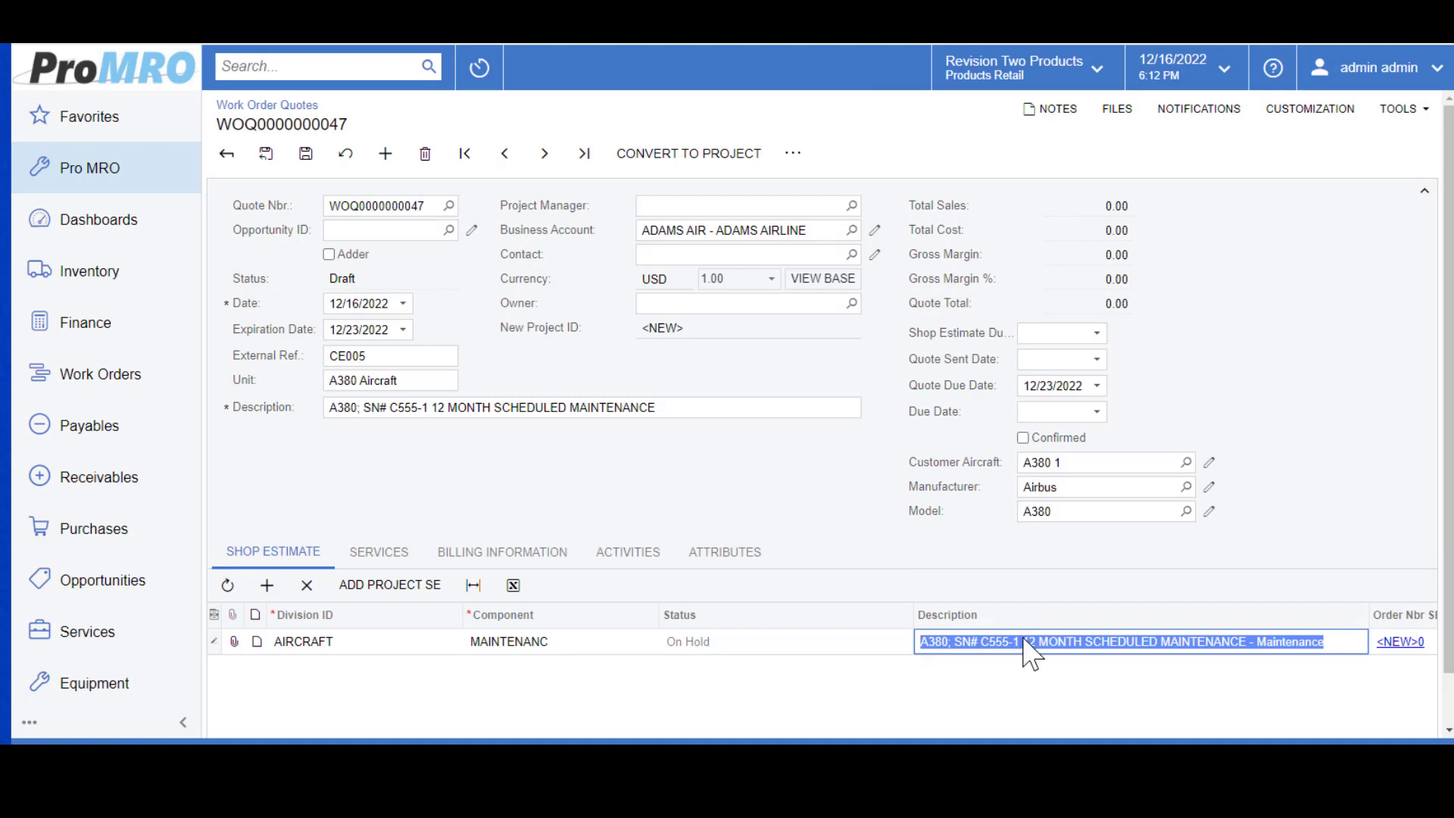
pyautogui.click(306, 154)
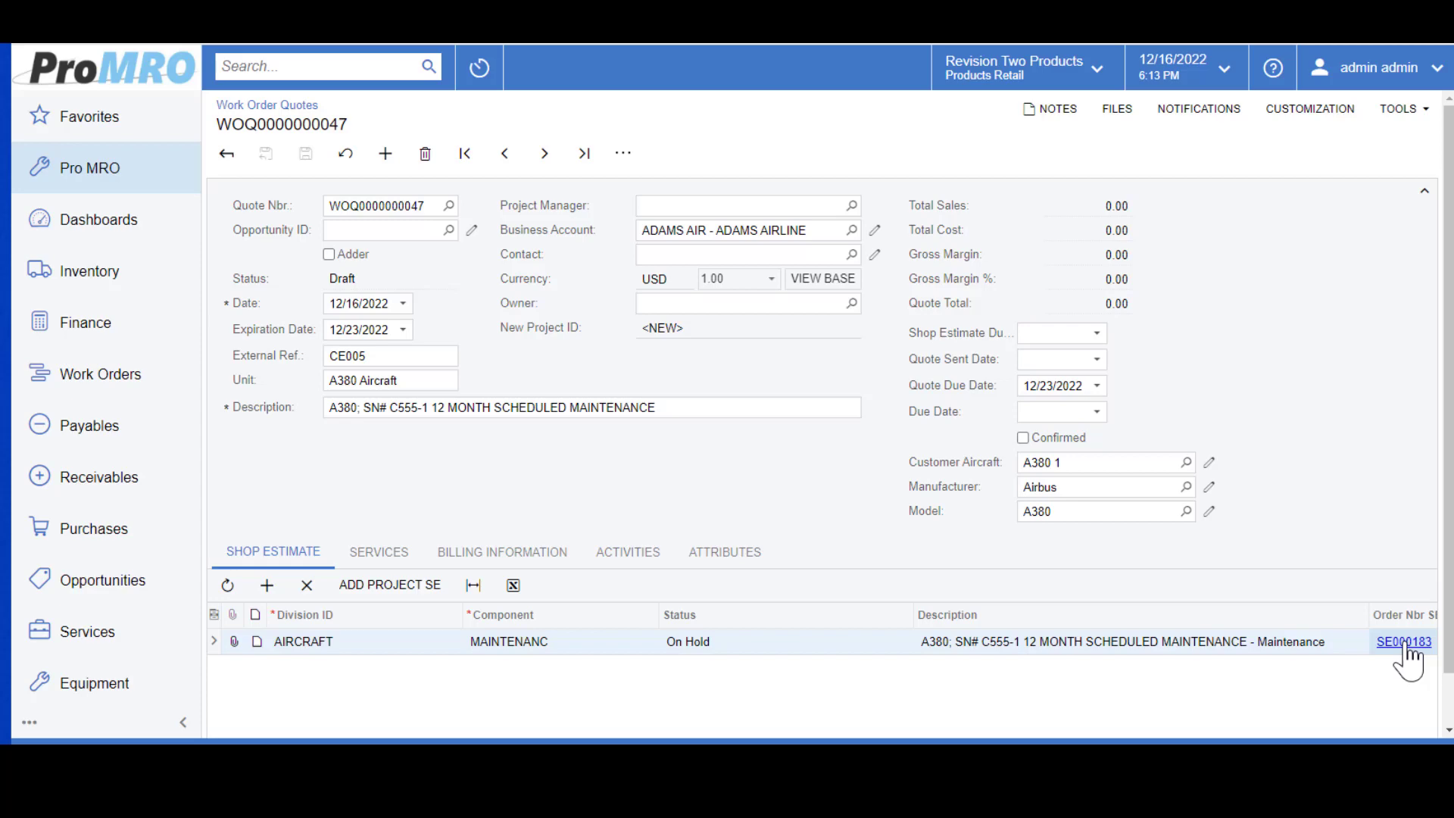
# Open estimate SE000183 and add package A380 1, bringing 30,000 revenue and 69.83% margin.
pyautogui.click(1403, 643)
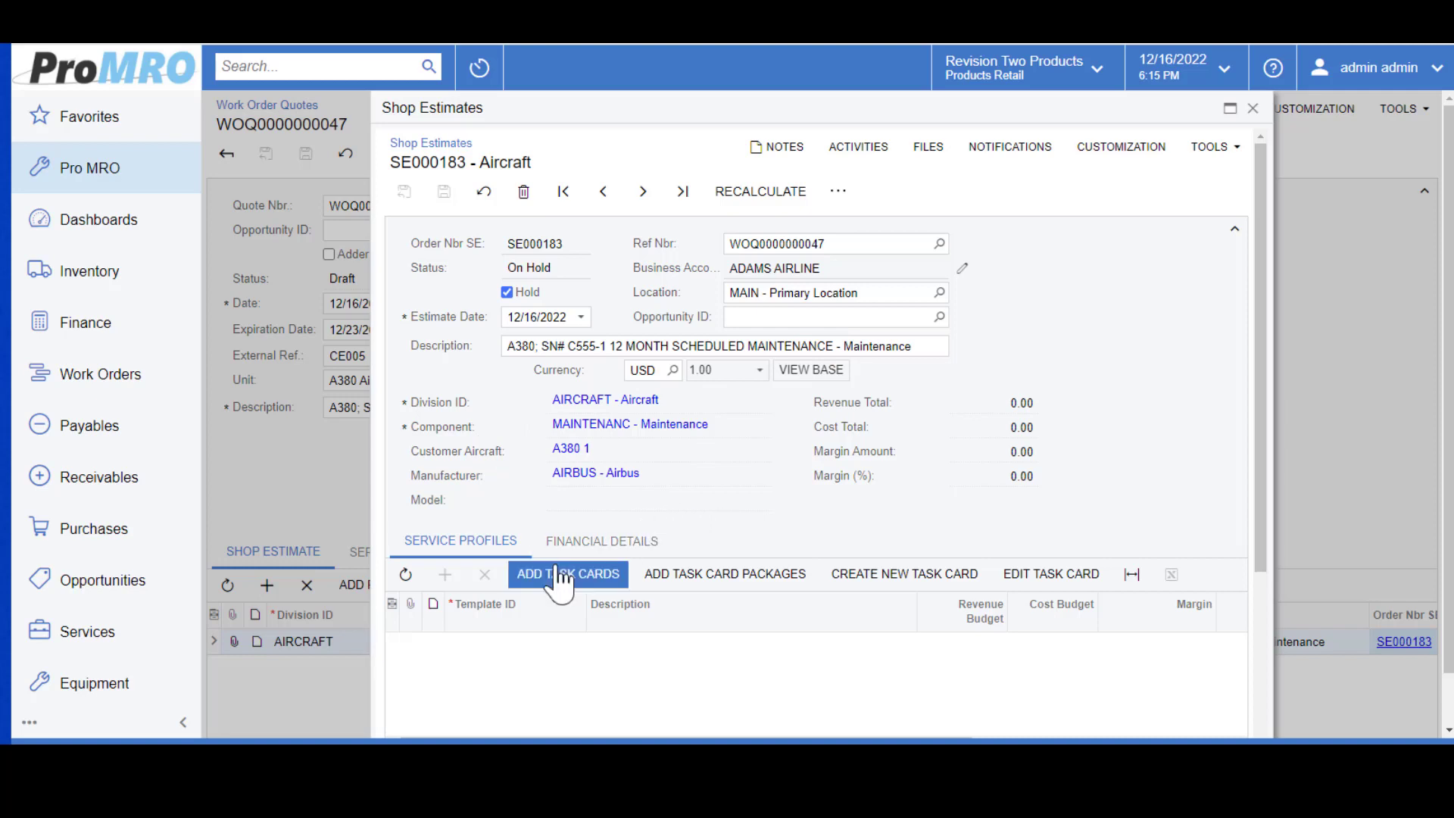
pyautogui.click(741, 576)
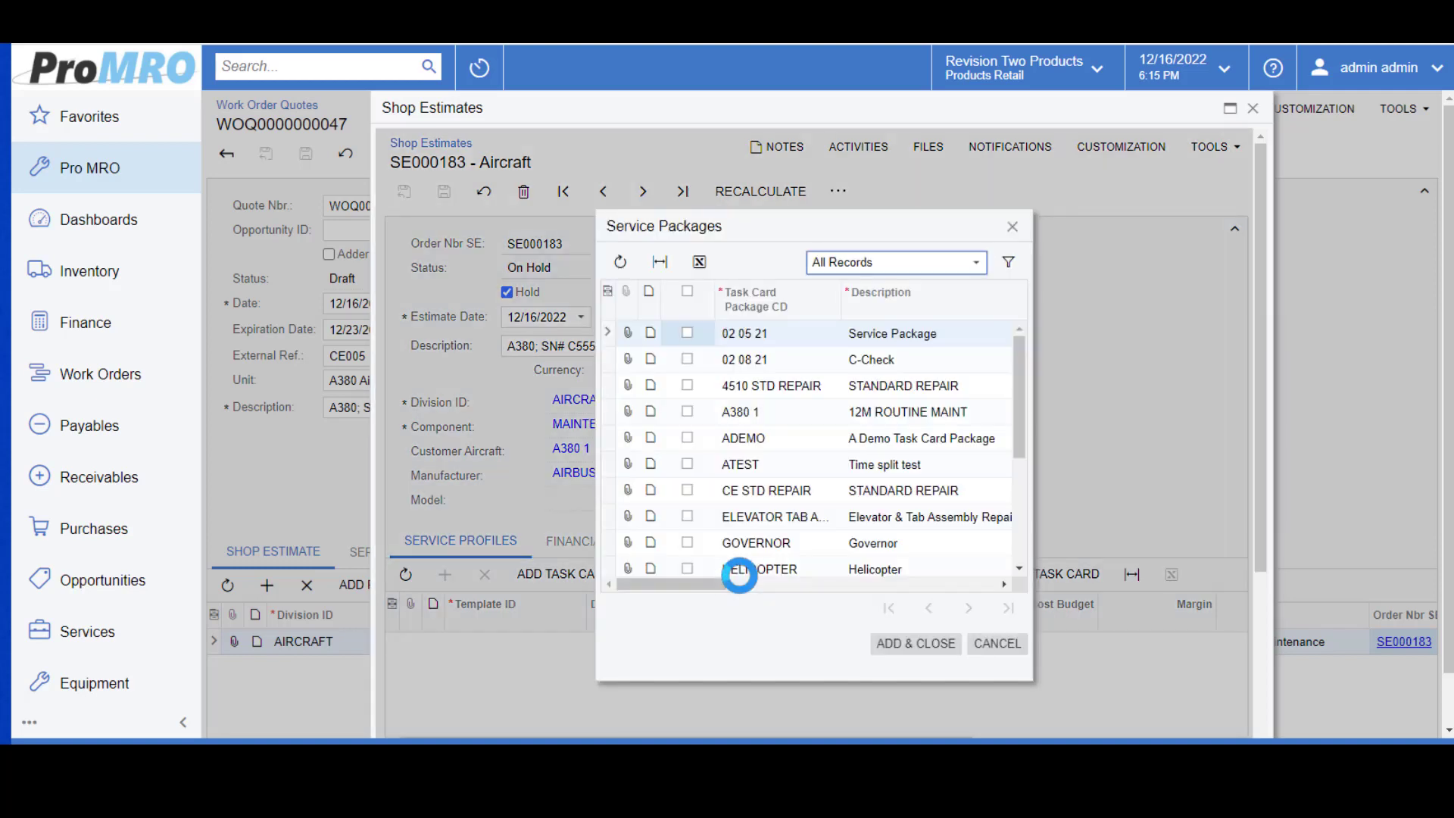
pyautogui.click(687, 411)
pyautogui.click(918, 645)
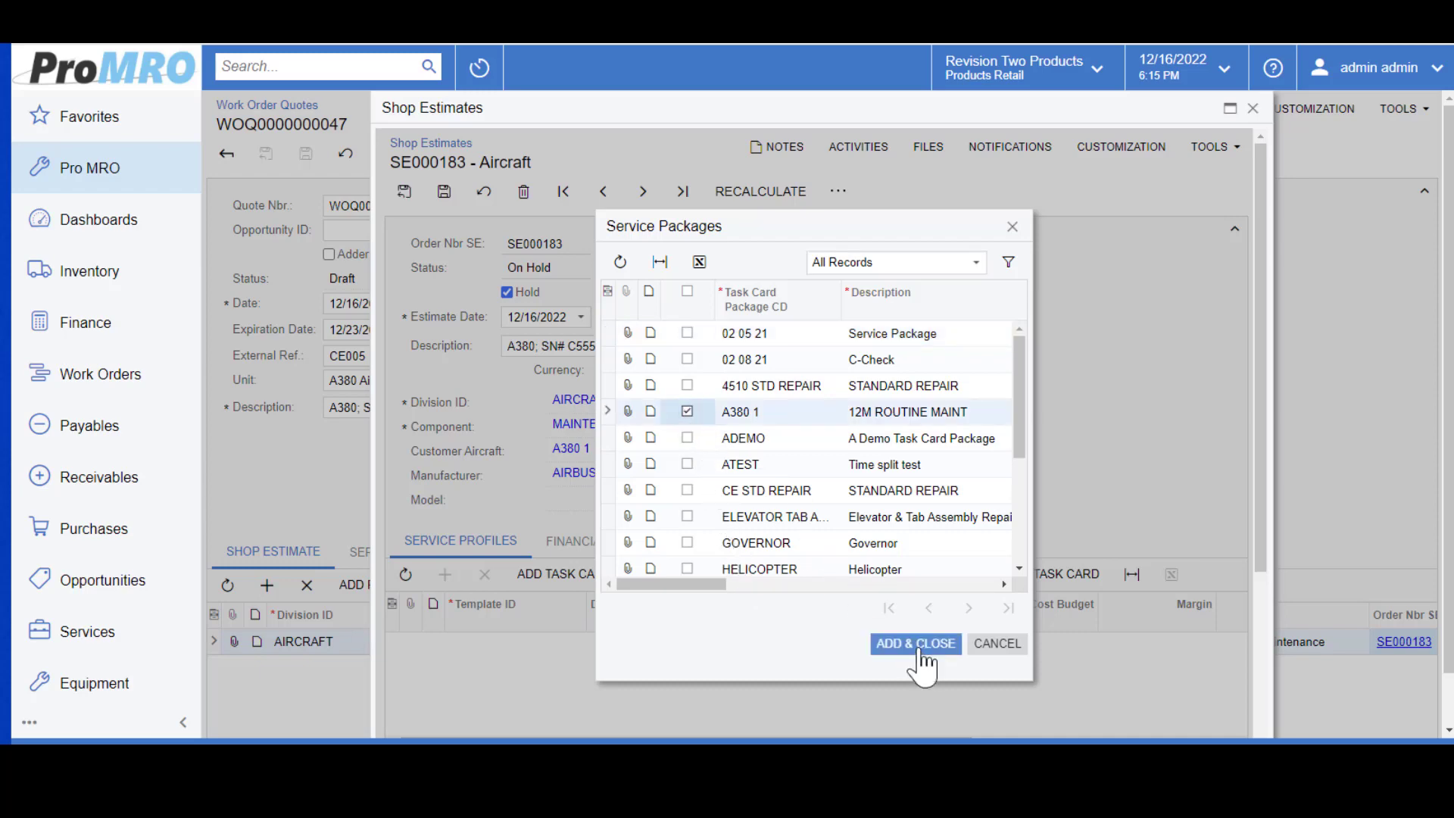
pyautogui.click(918, 646)
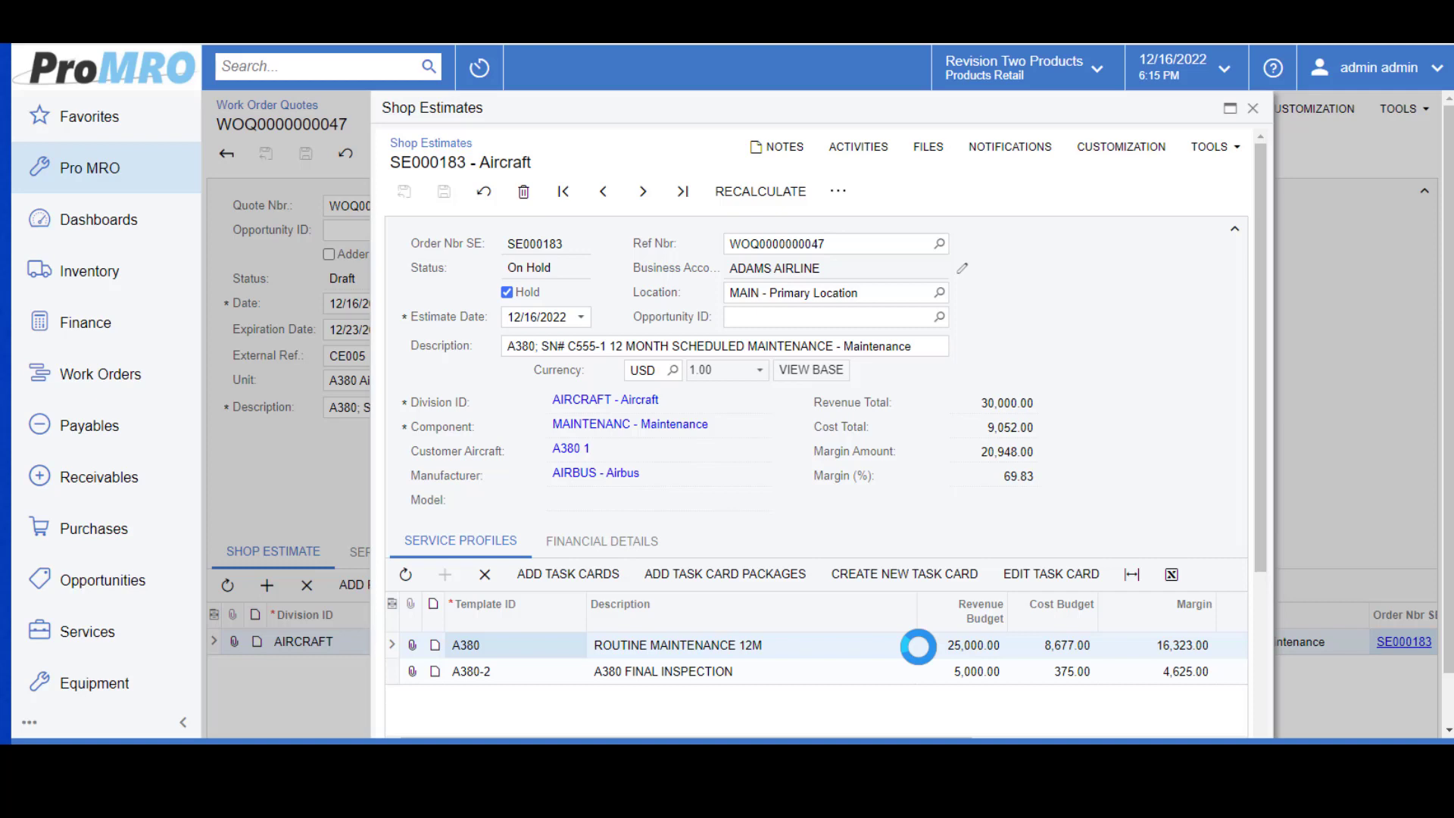
pyautogui.scroll(-3, 765, 606)
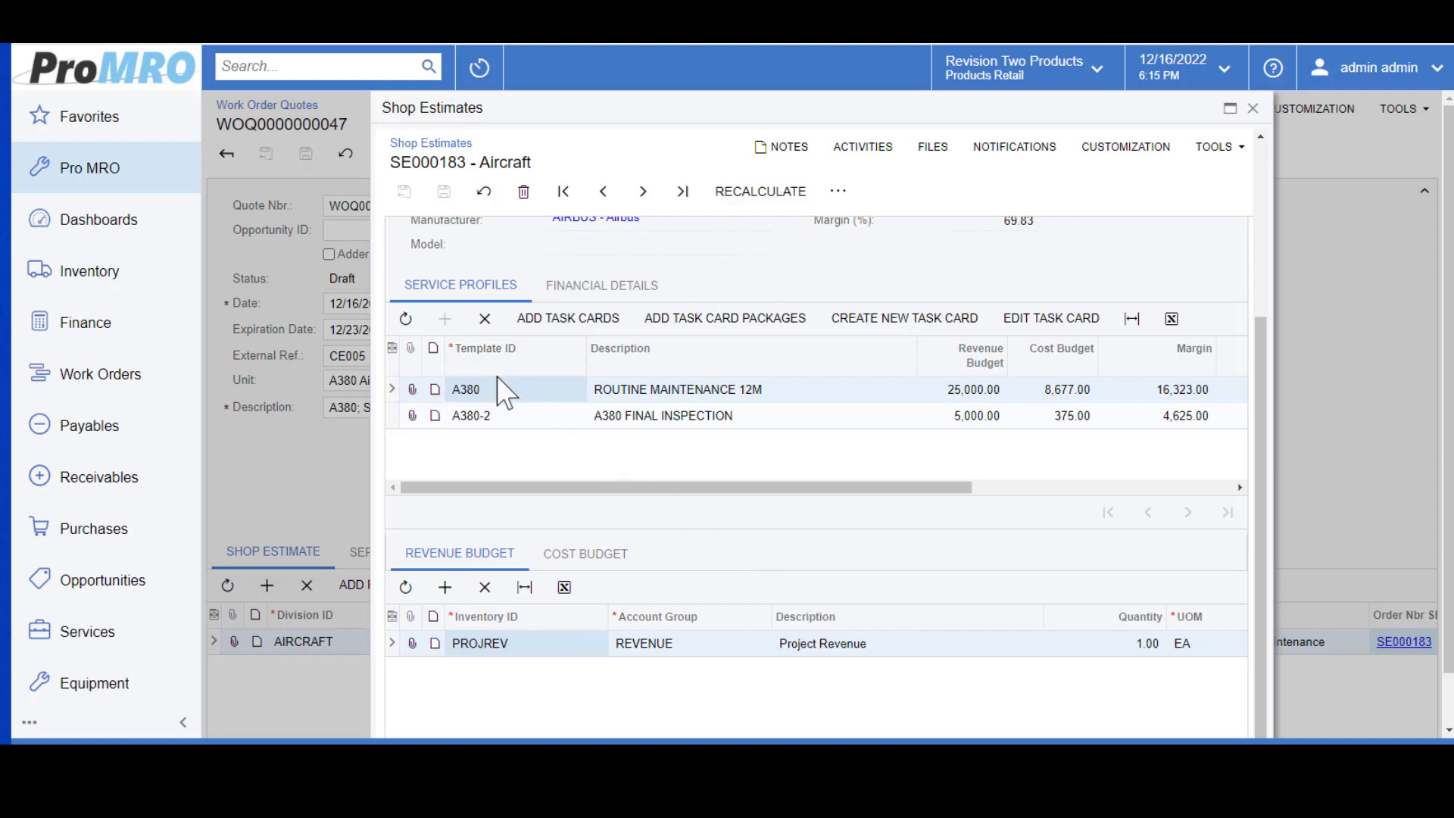
pyautogui.click(499, 418)
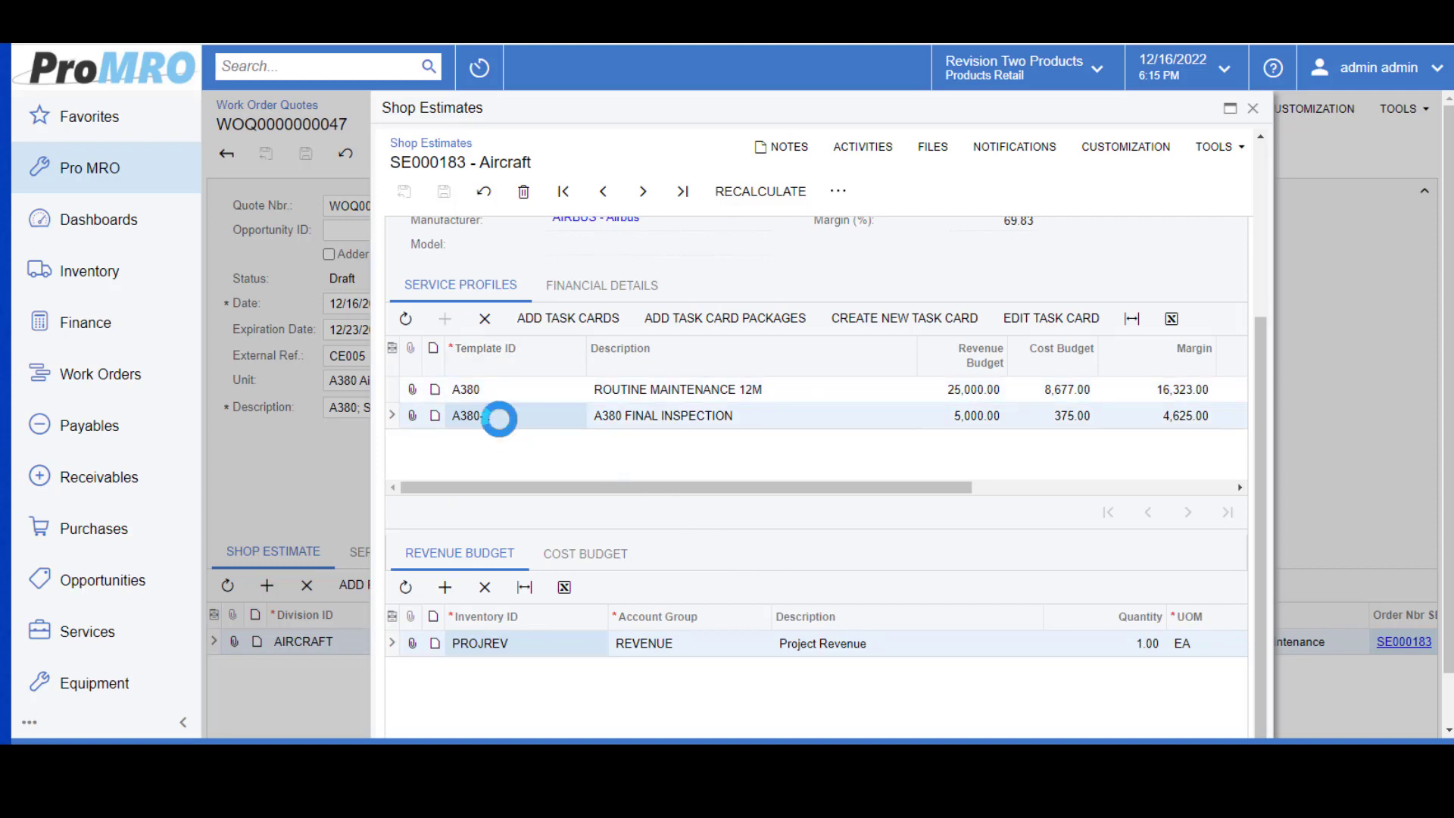
pyautogui.click(602, 558)
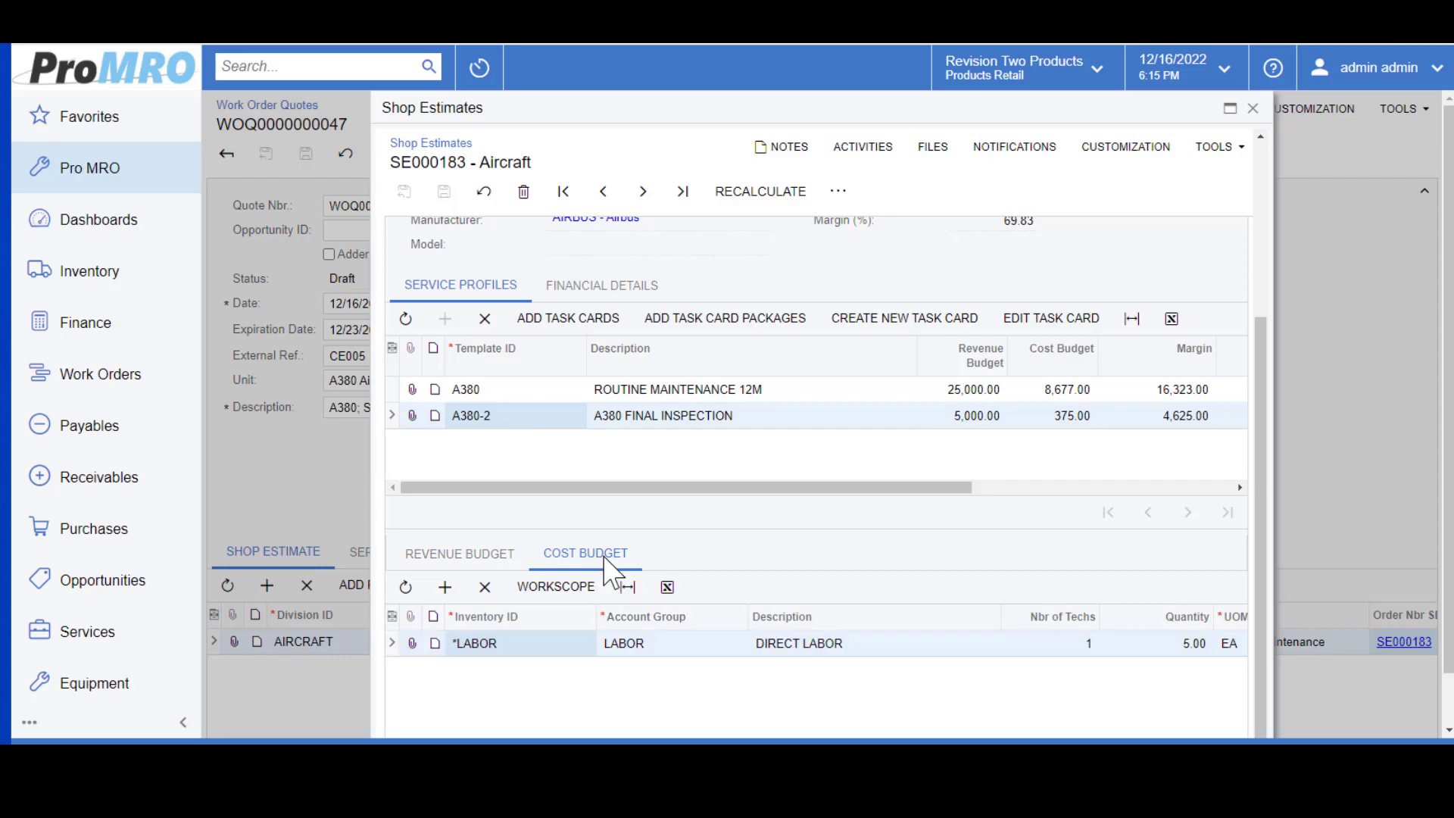
pyautogui.click(492, 392)
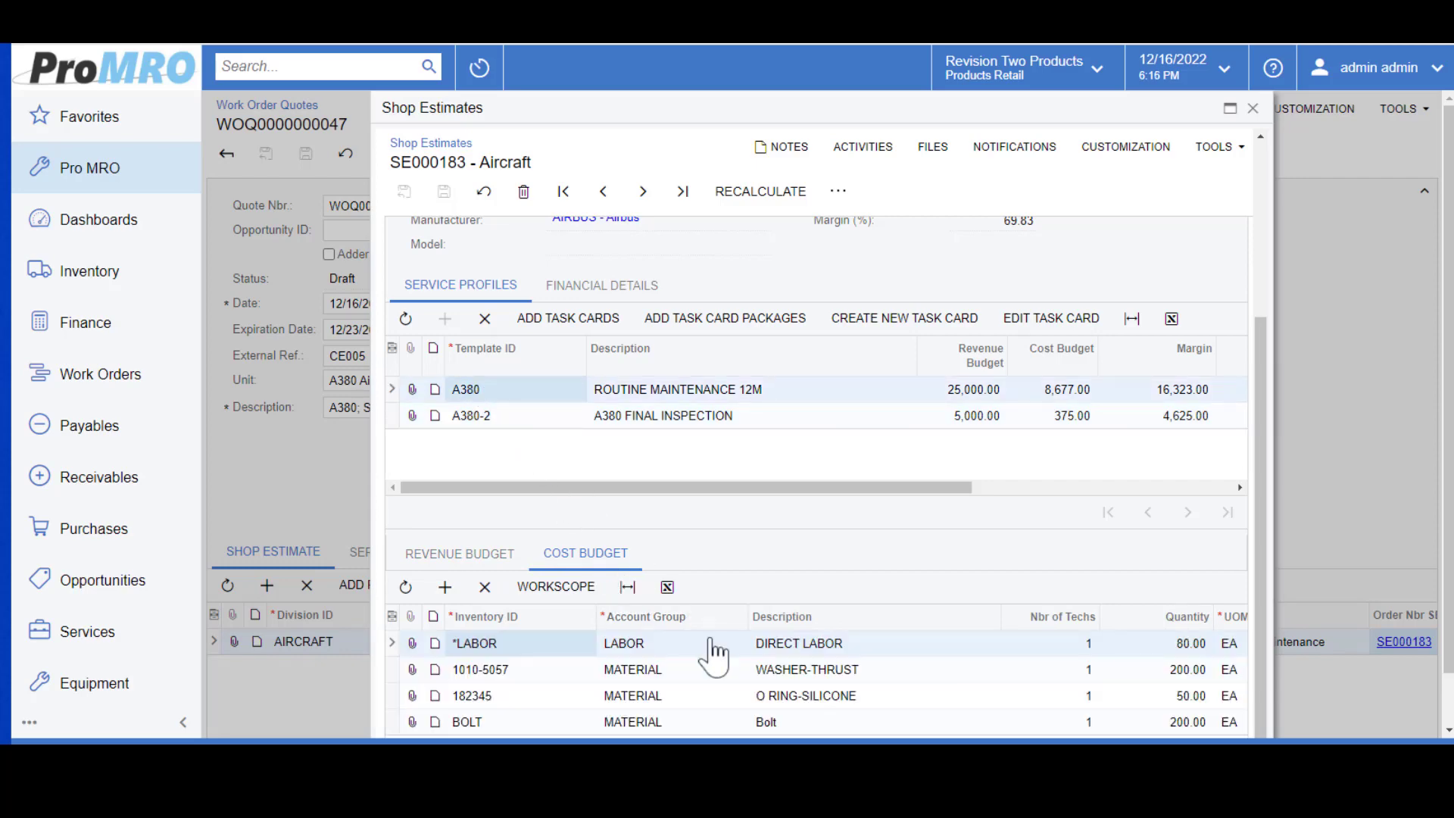
pyautogui.scroll(-1, 747, 679)
pyautogui.scroll(3, 749, 685)
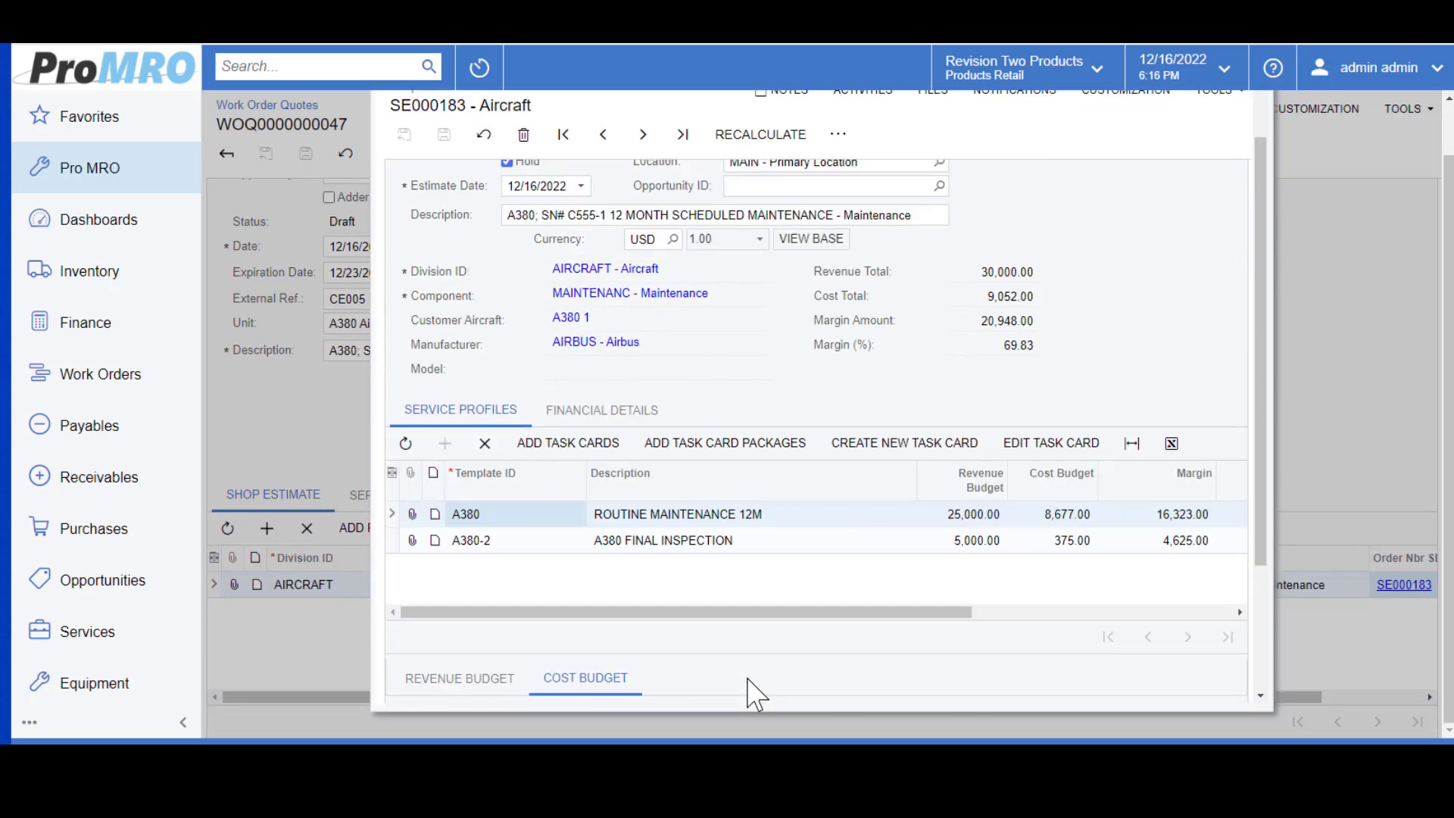
pyautogui.scroll(3, 748, 693)
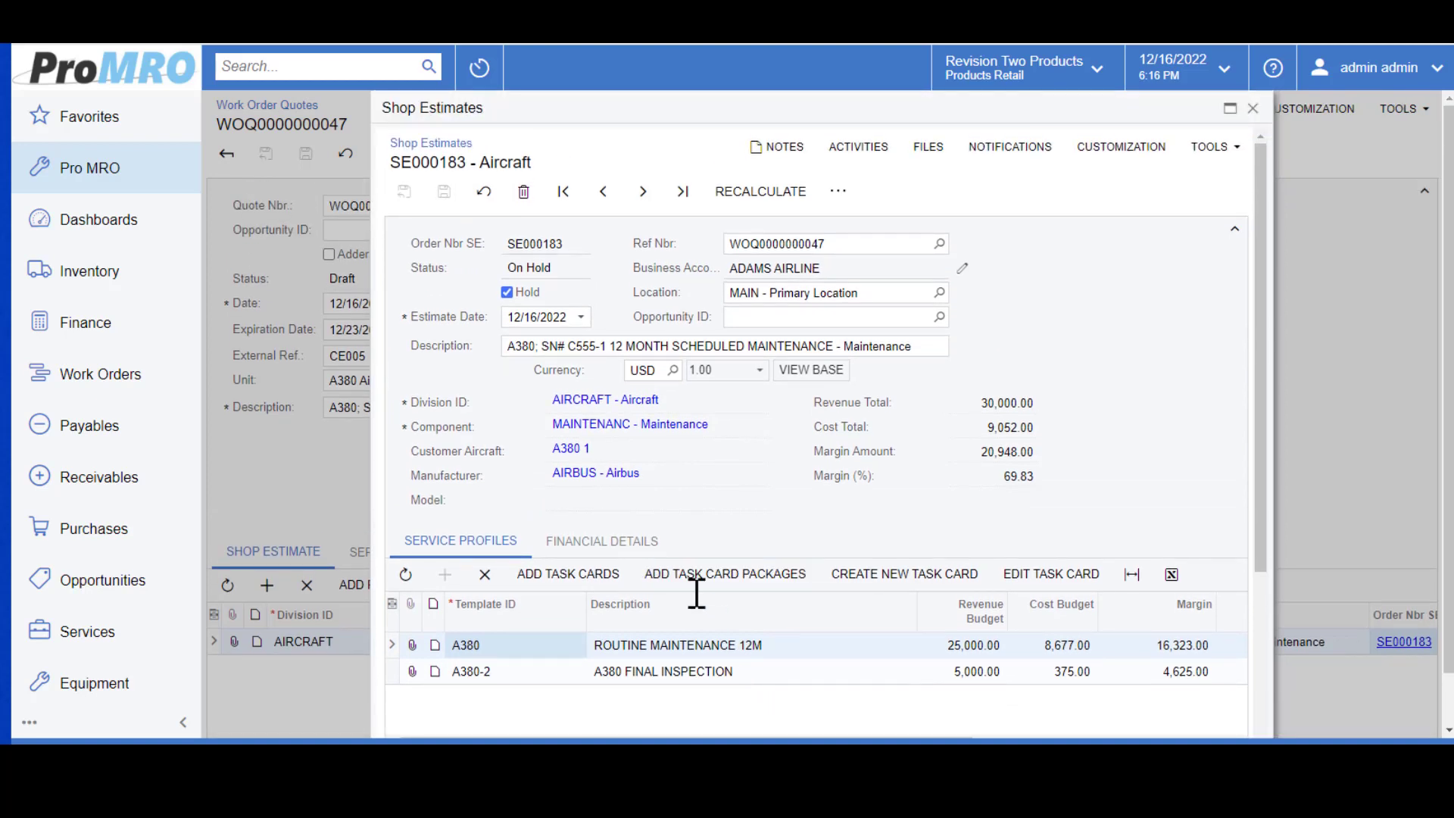
# Clear Hold on estimate SE000183 and release it.
pyautogui.click(506, 292)
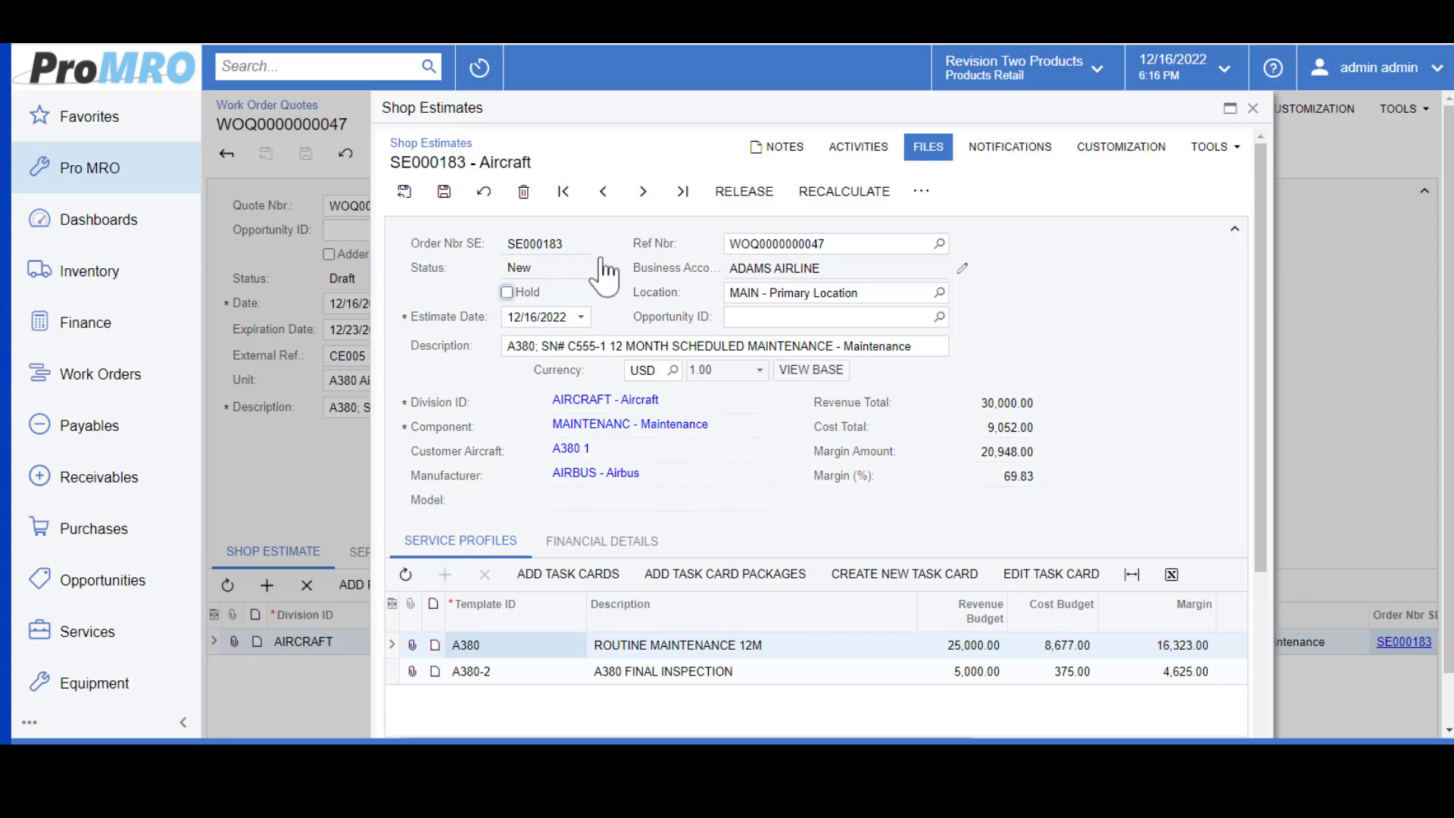
pyautogui.click(756, 200)
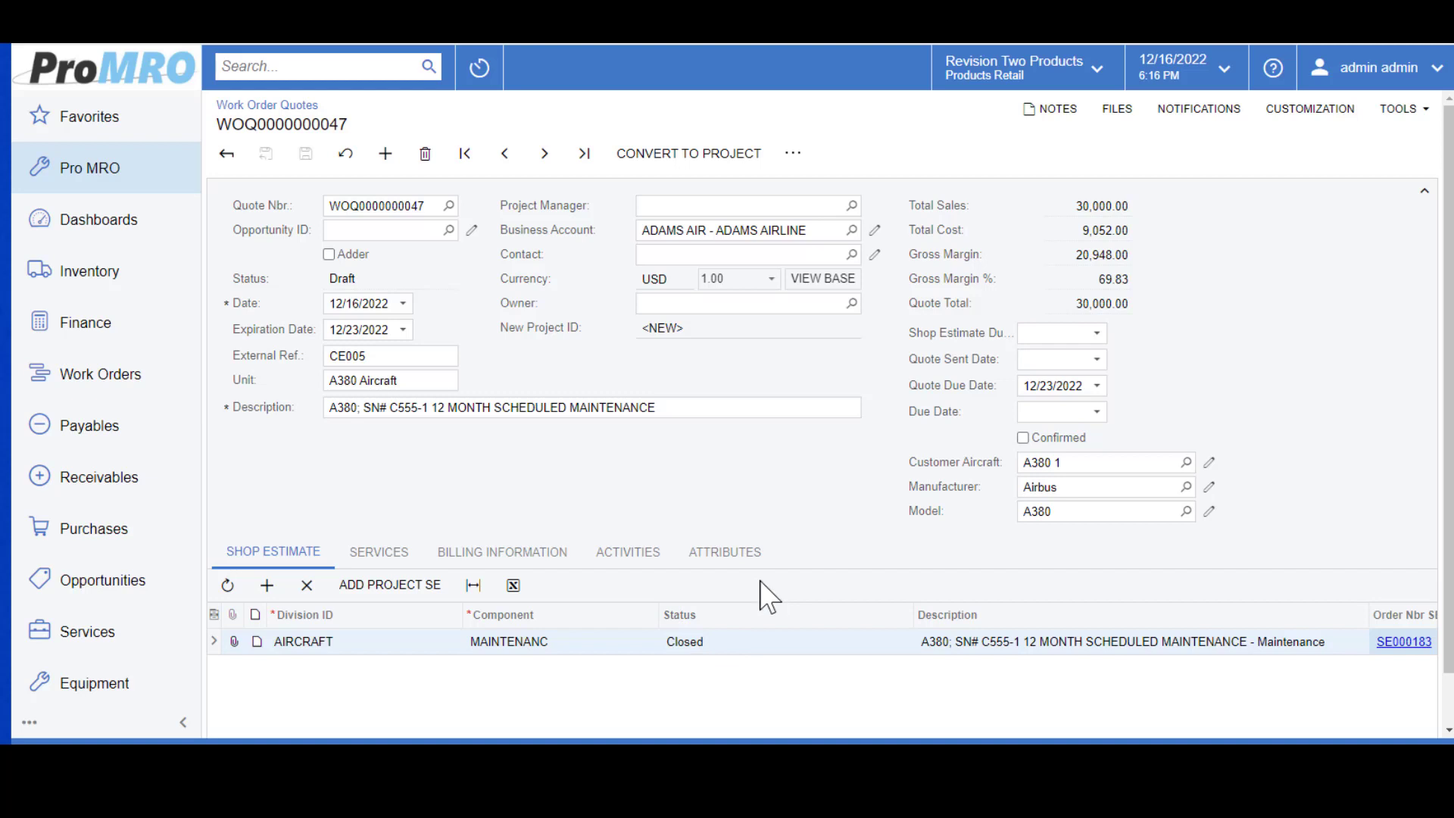
pyautogui.click(795, 154)
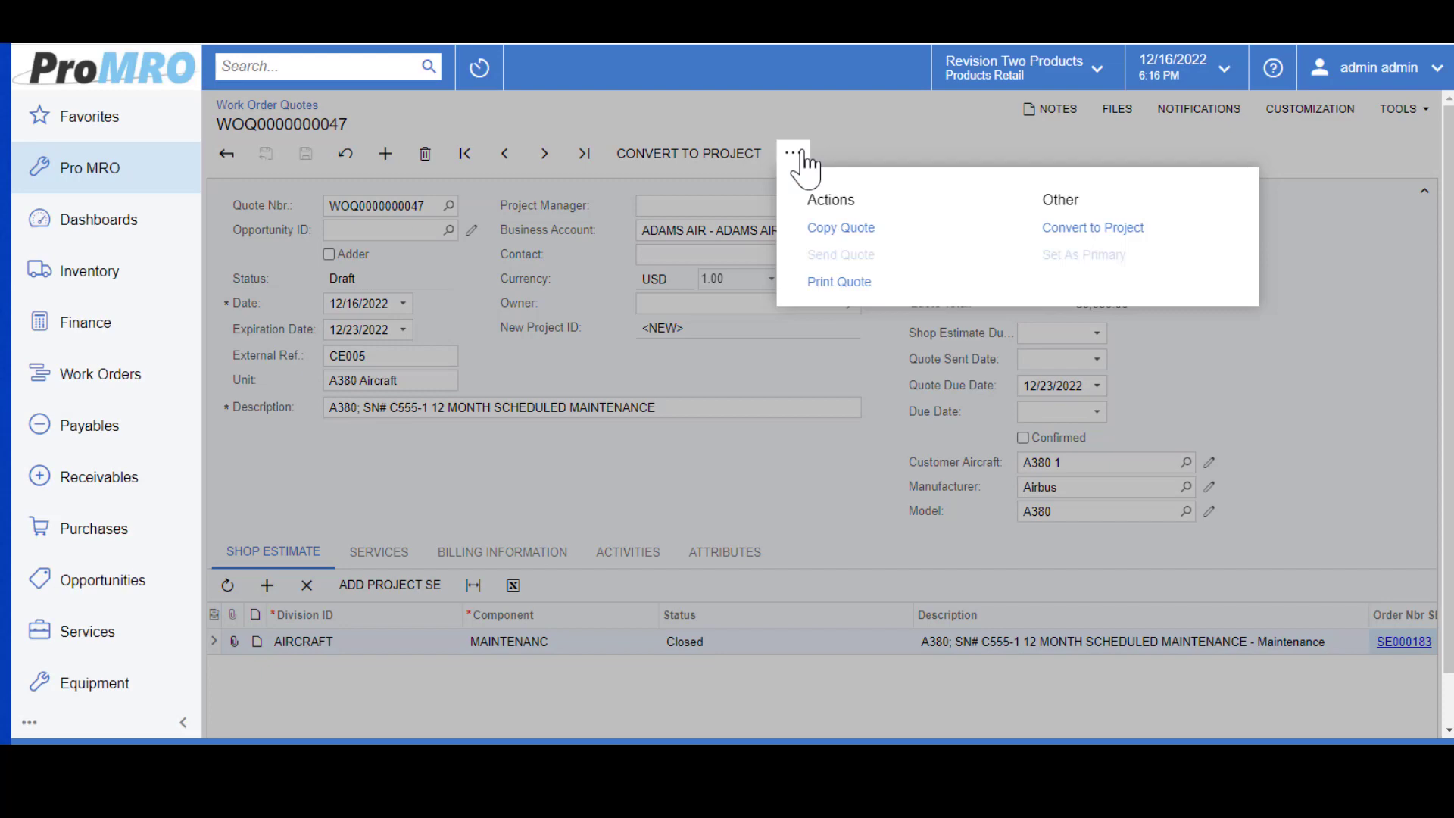
pyautogui.click(848, 284)
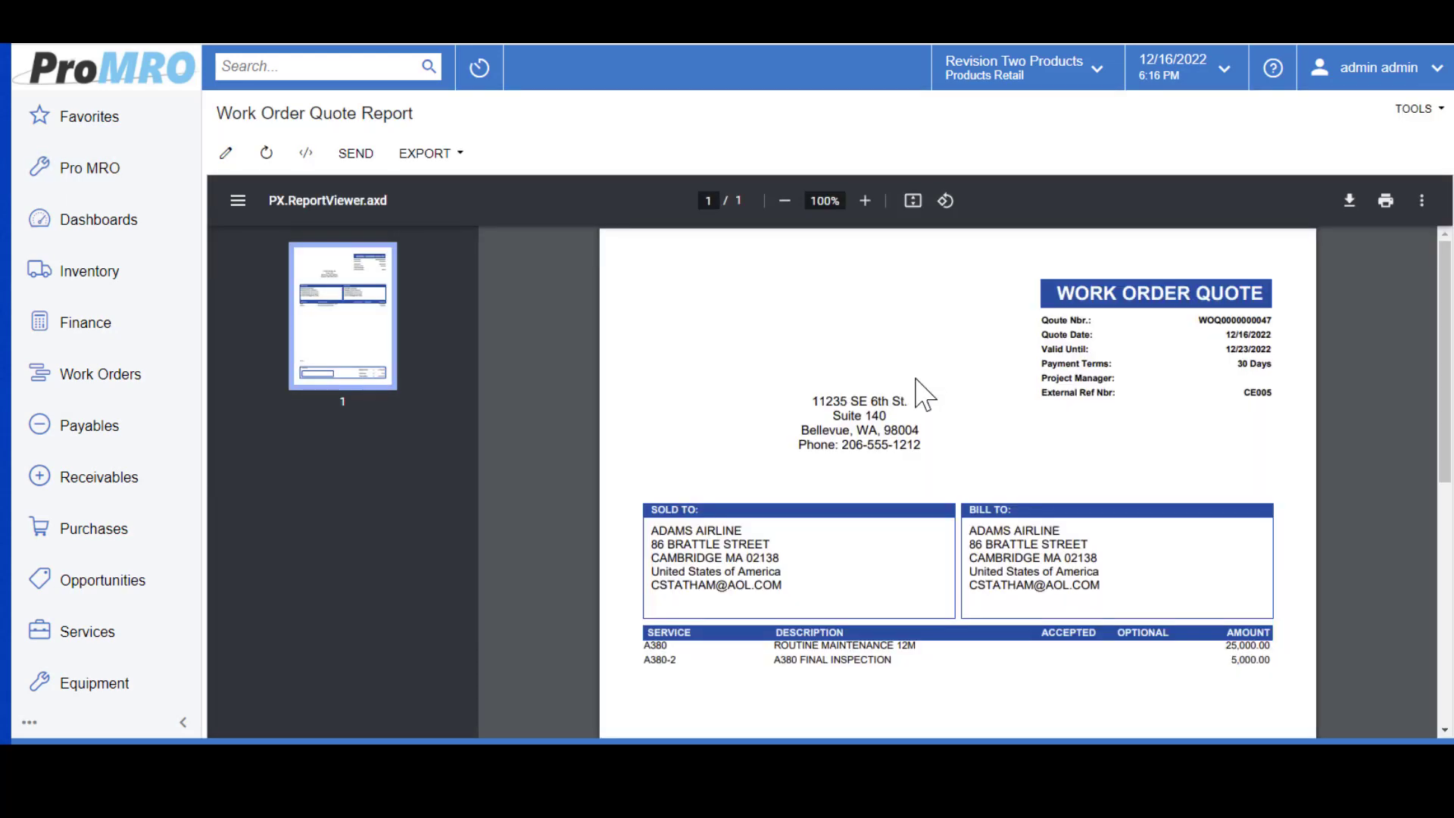
pyautogui.scroll(-3, 915, 378)
pyautogui.scroll(-3, 915, 379)
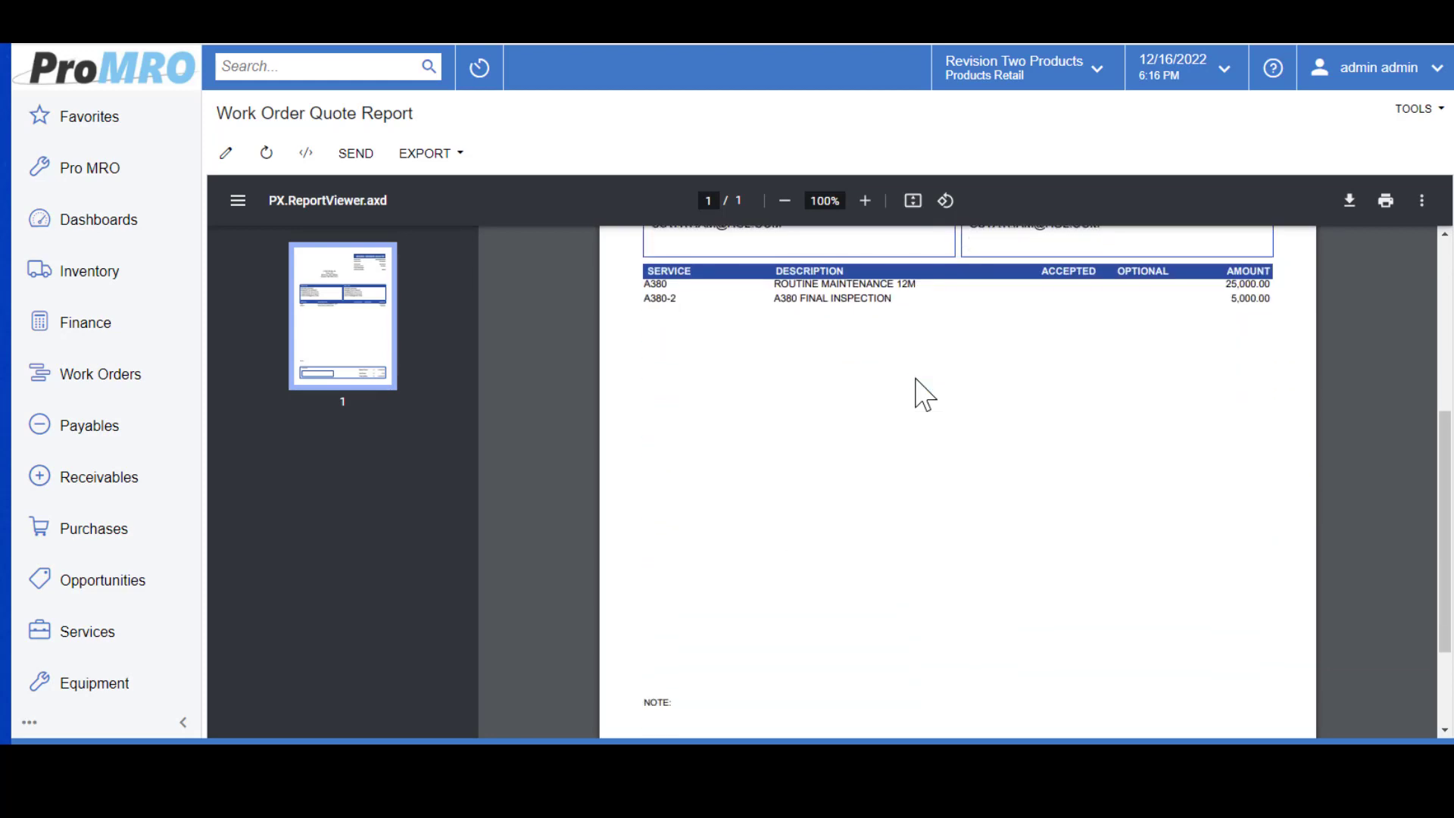
pyautogui.scroll(6, 915, 378)
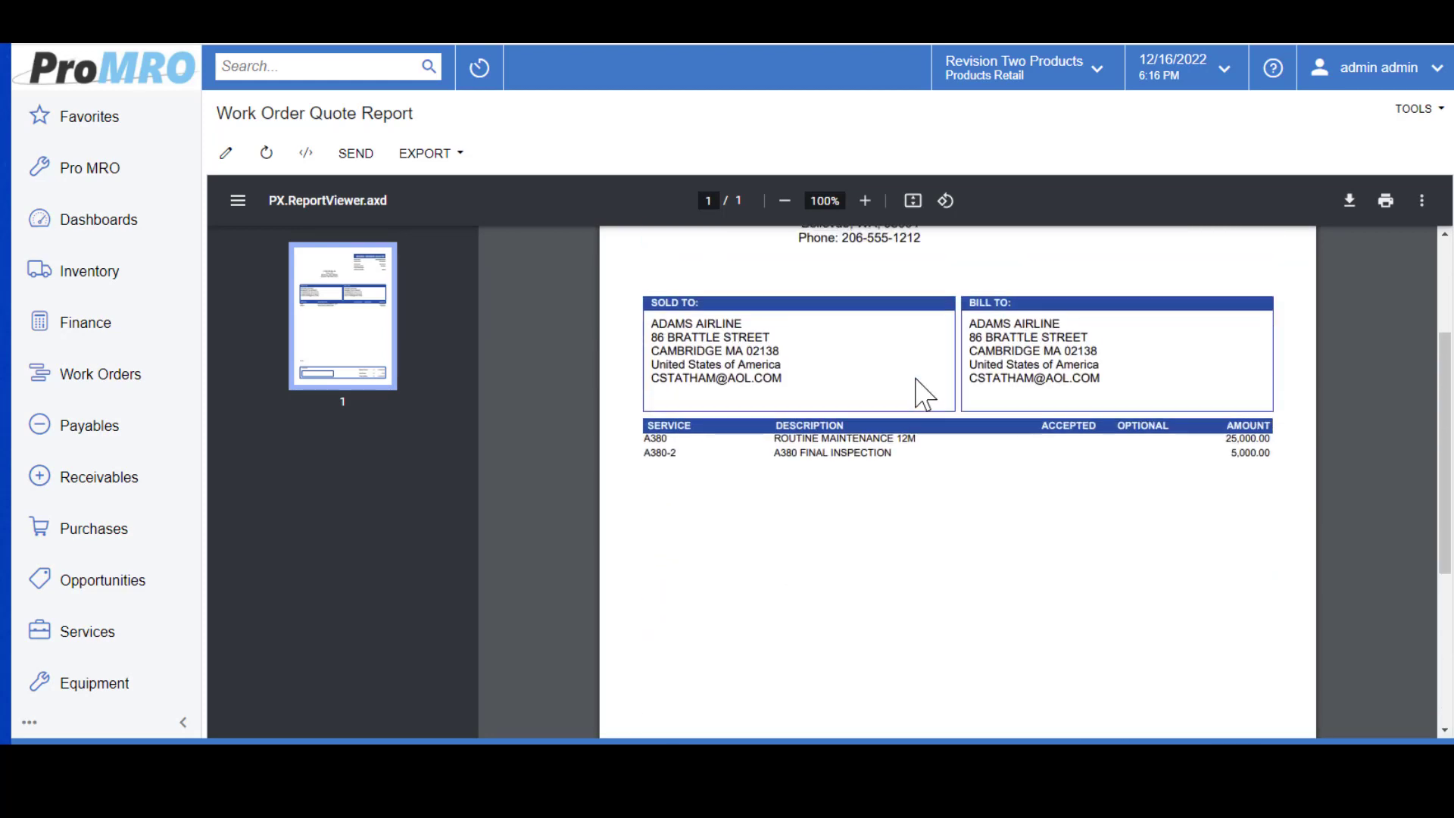
pyautogui.scroll(1, 923, 395)
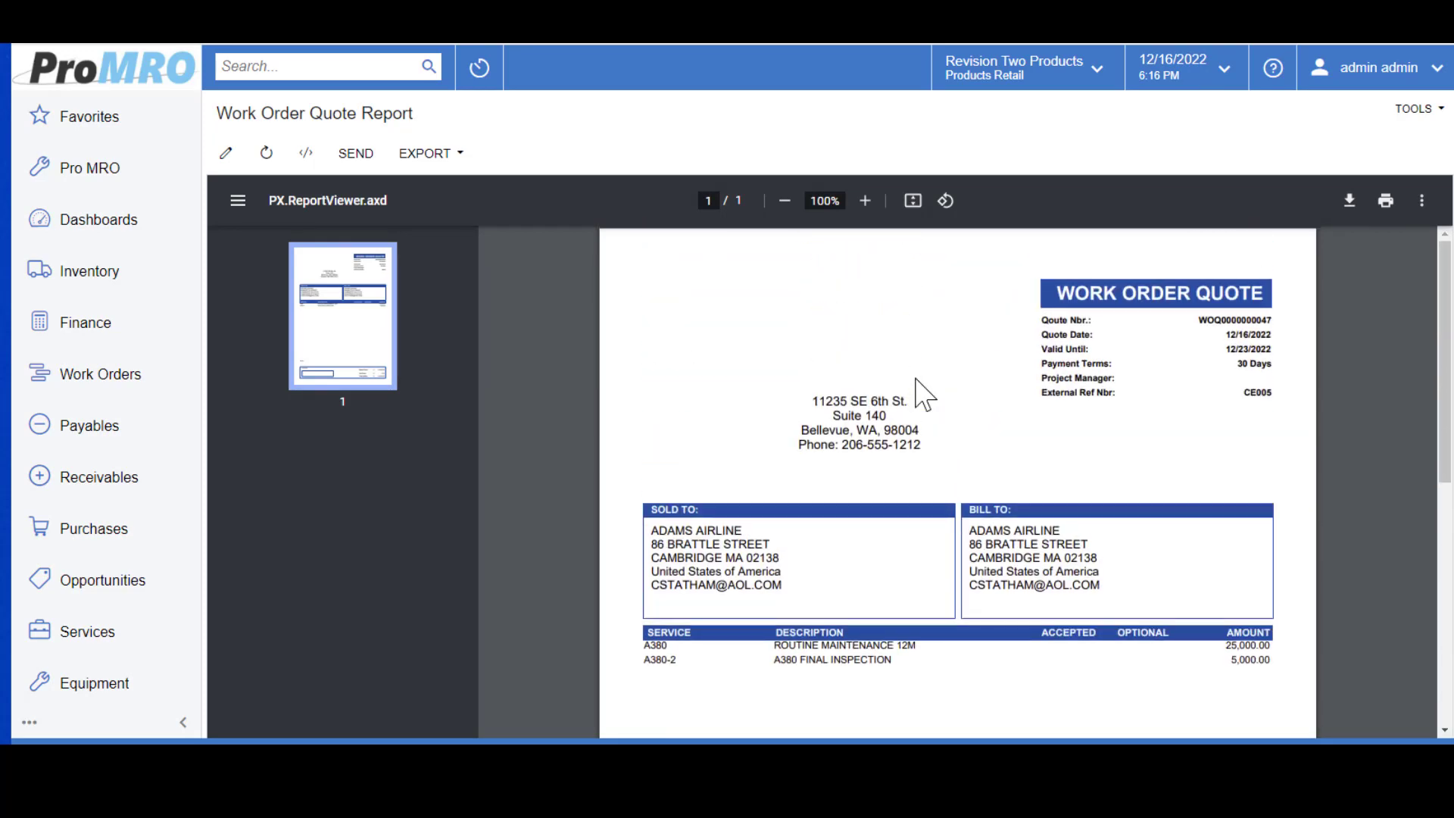
pyautogui.click(382, 153)
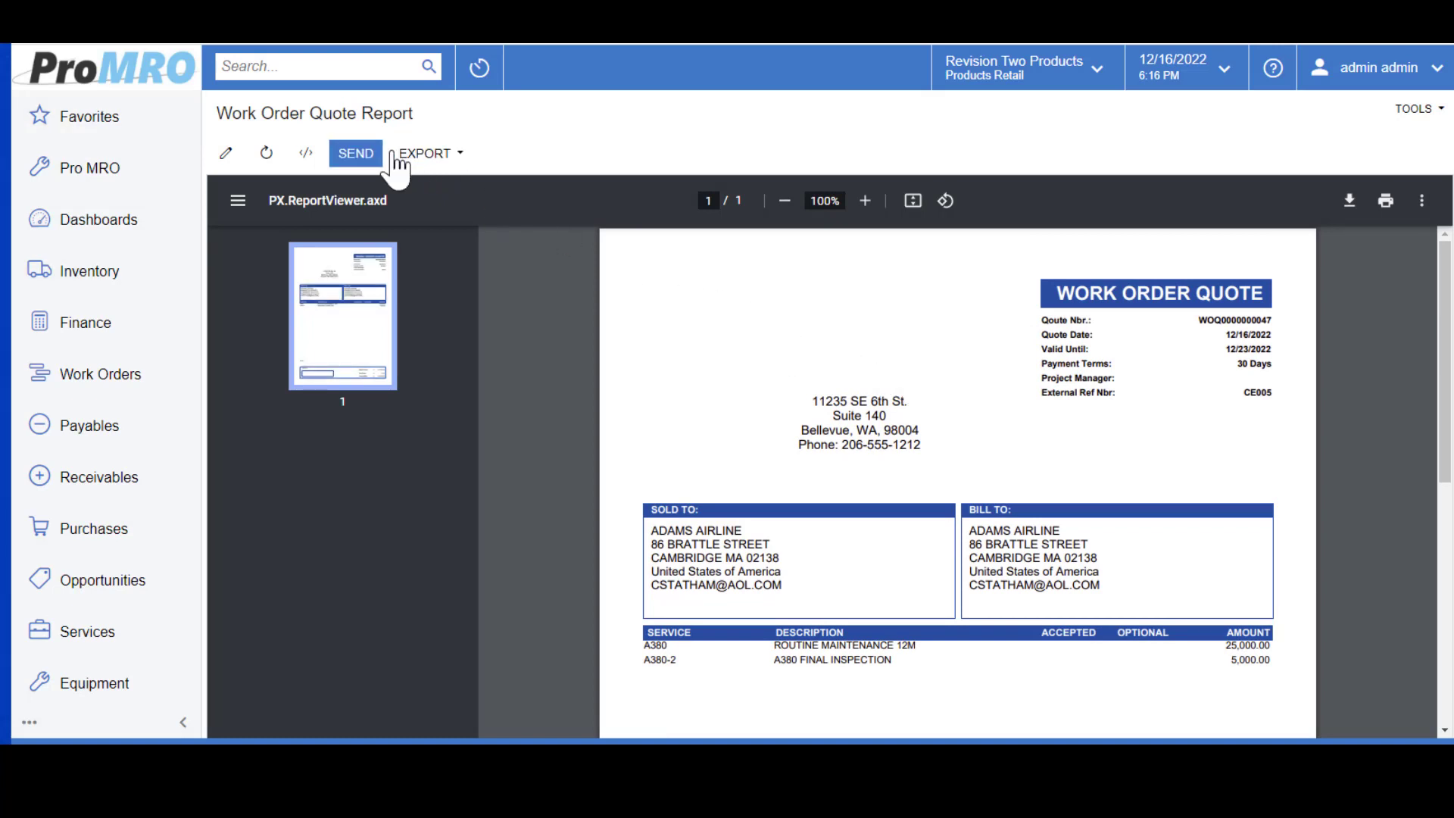
pyautogui.click(462, 153)
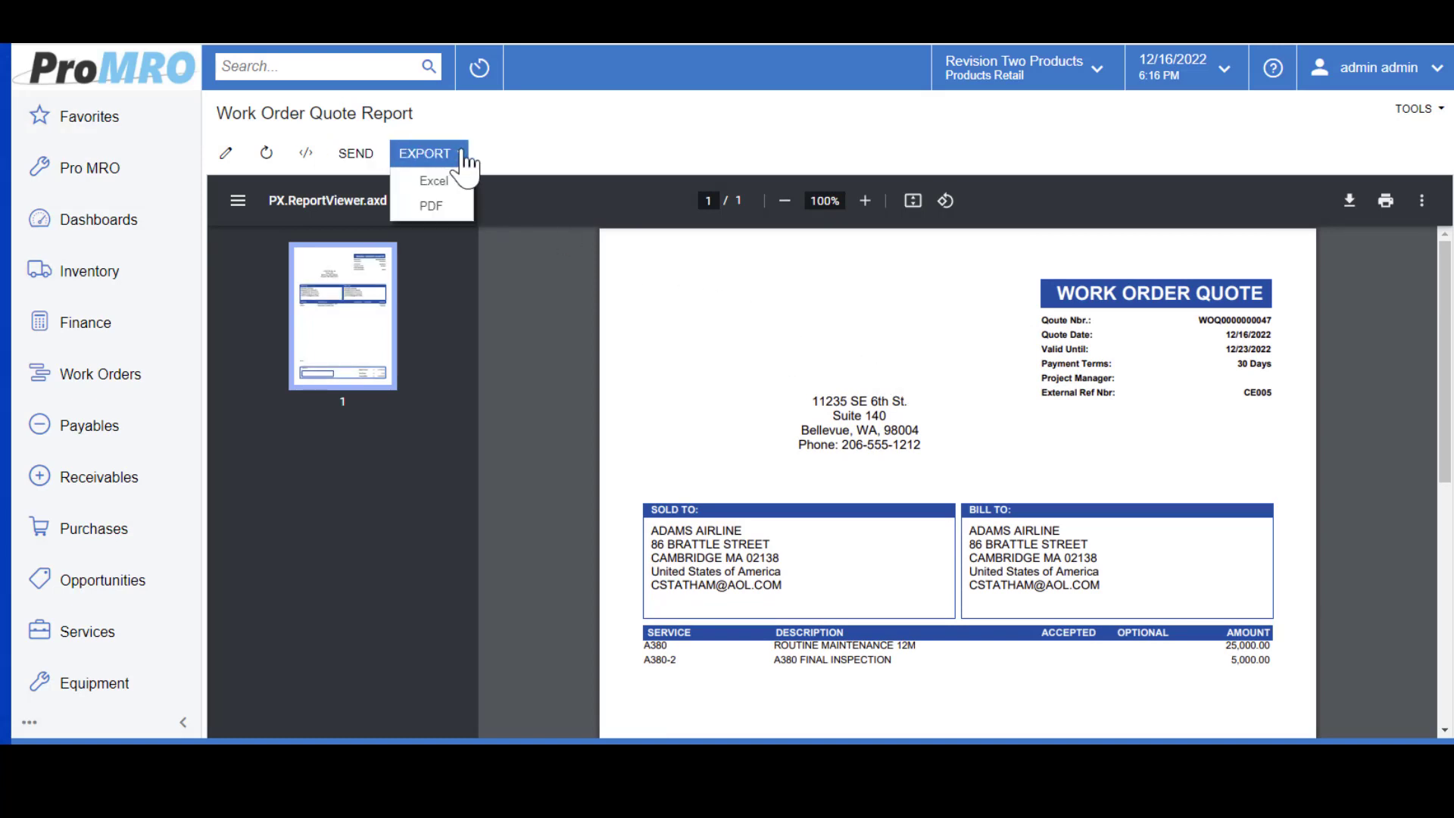
pyautogui.click(364, 149)
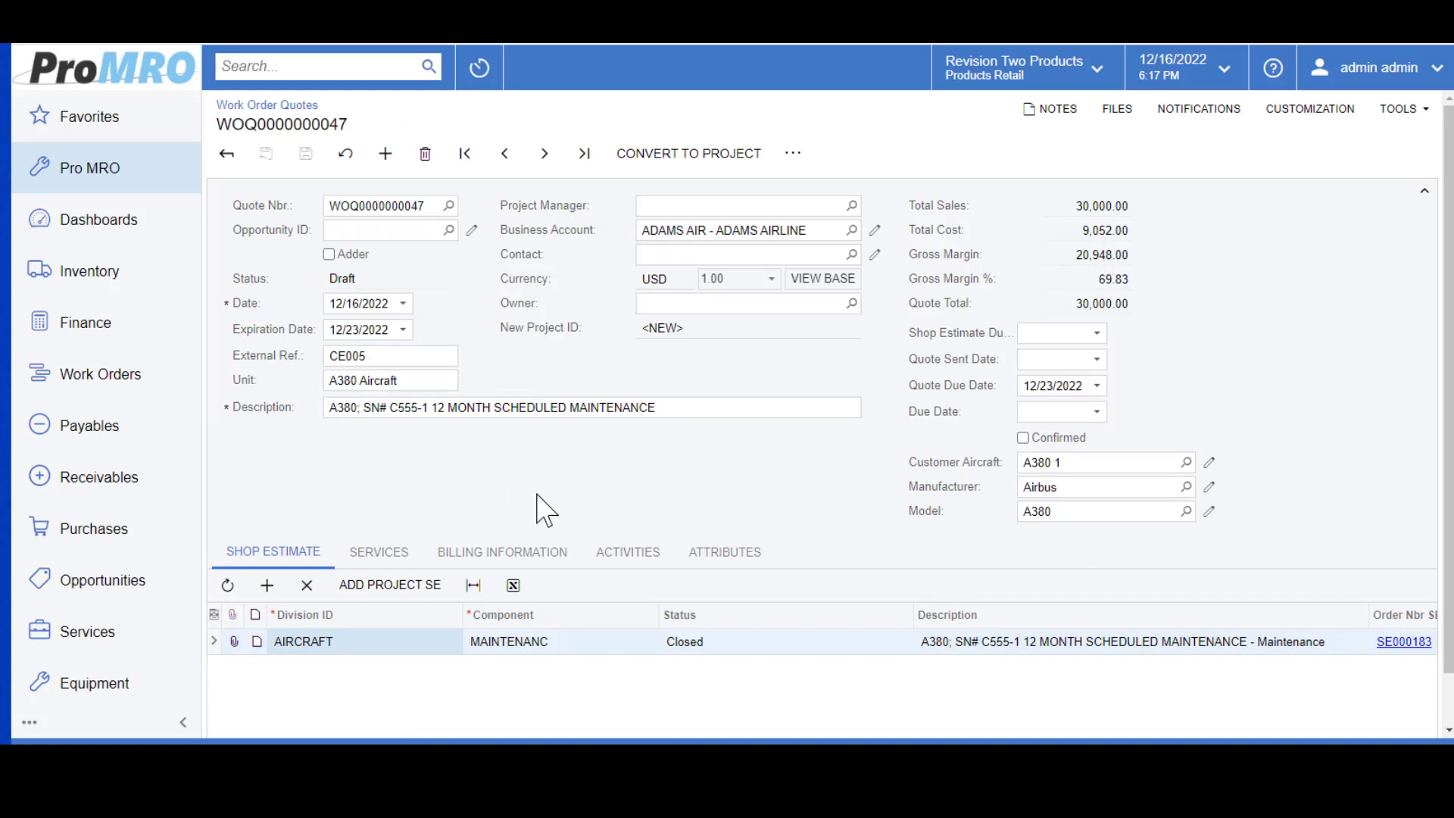
# Accept the Routine Maintenance 12M (25,000) and A380 Final Inspection (5,000) services on the quote.
pyautogui.scroll(-1, 546, 512)
pyautogui.click(363, 496)
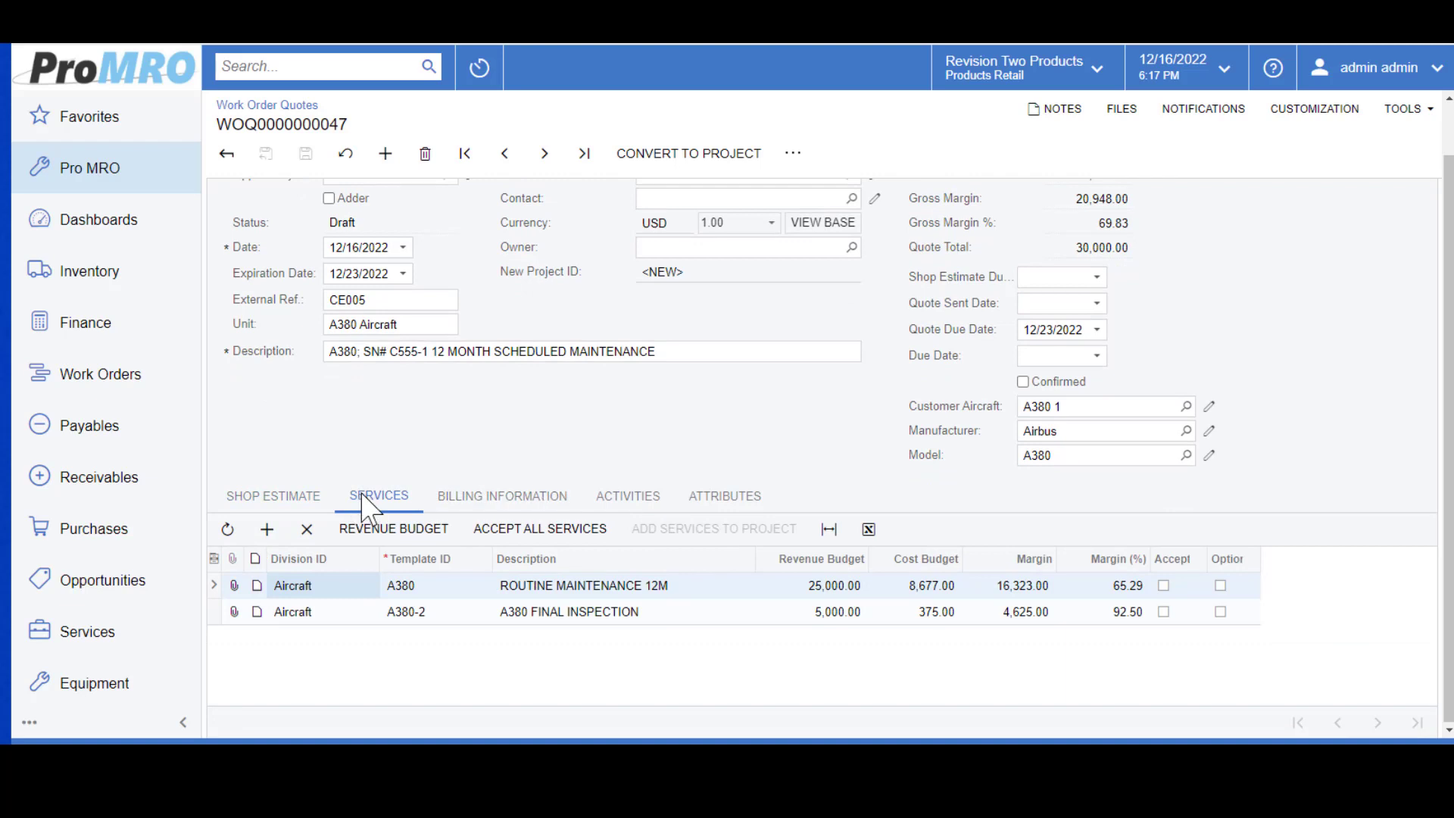
pyautogui.click(1164, 587)
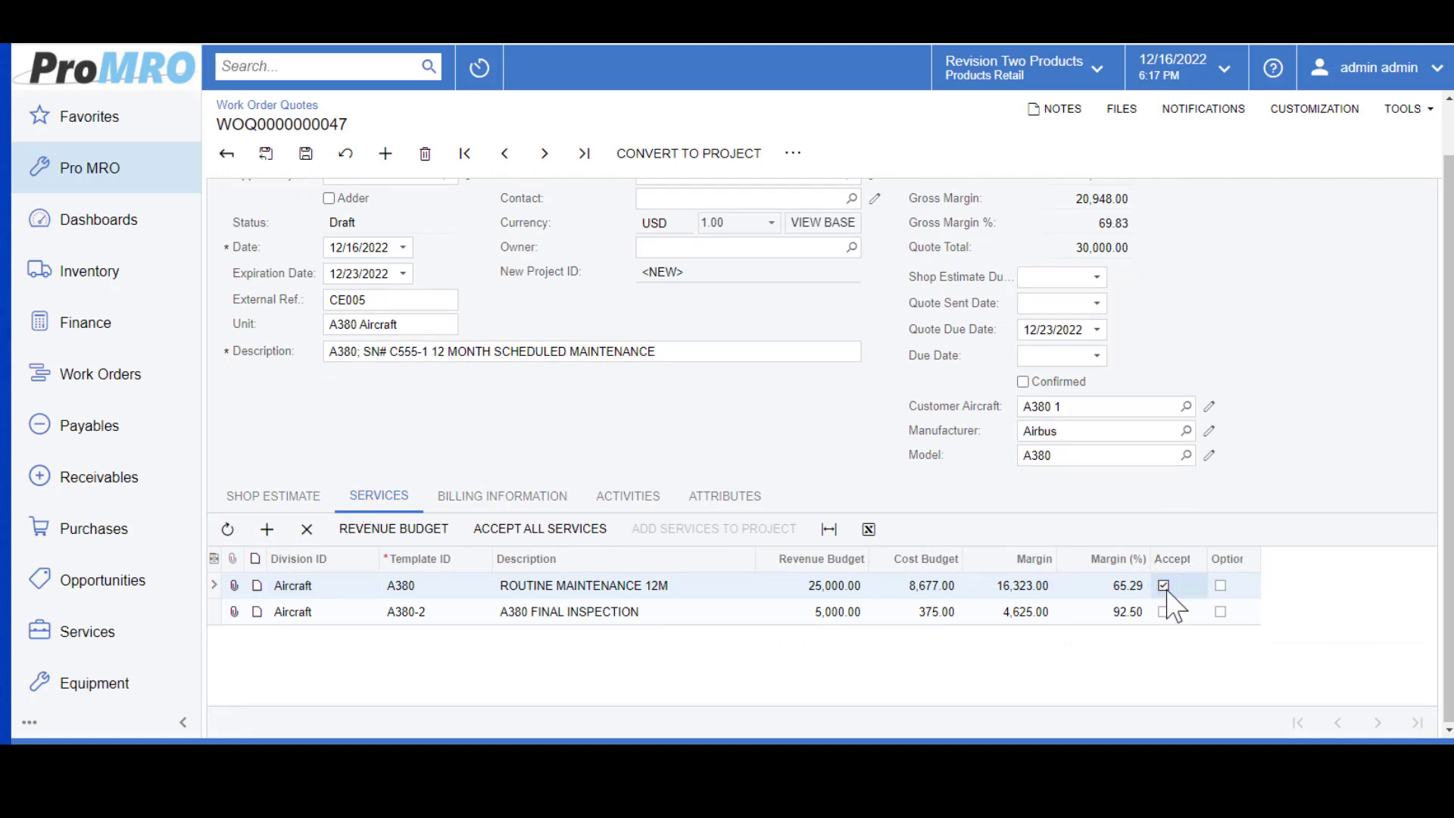
pyautogui.click(1164, 612)
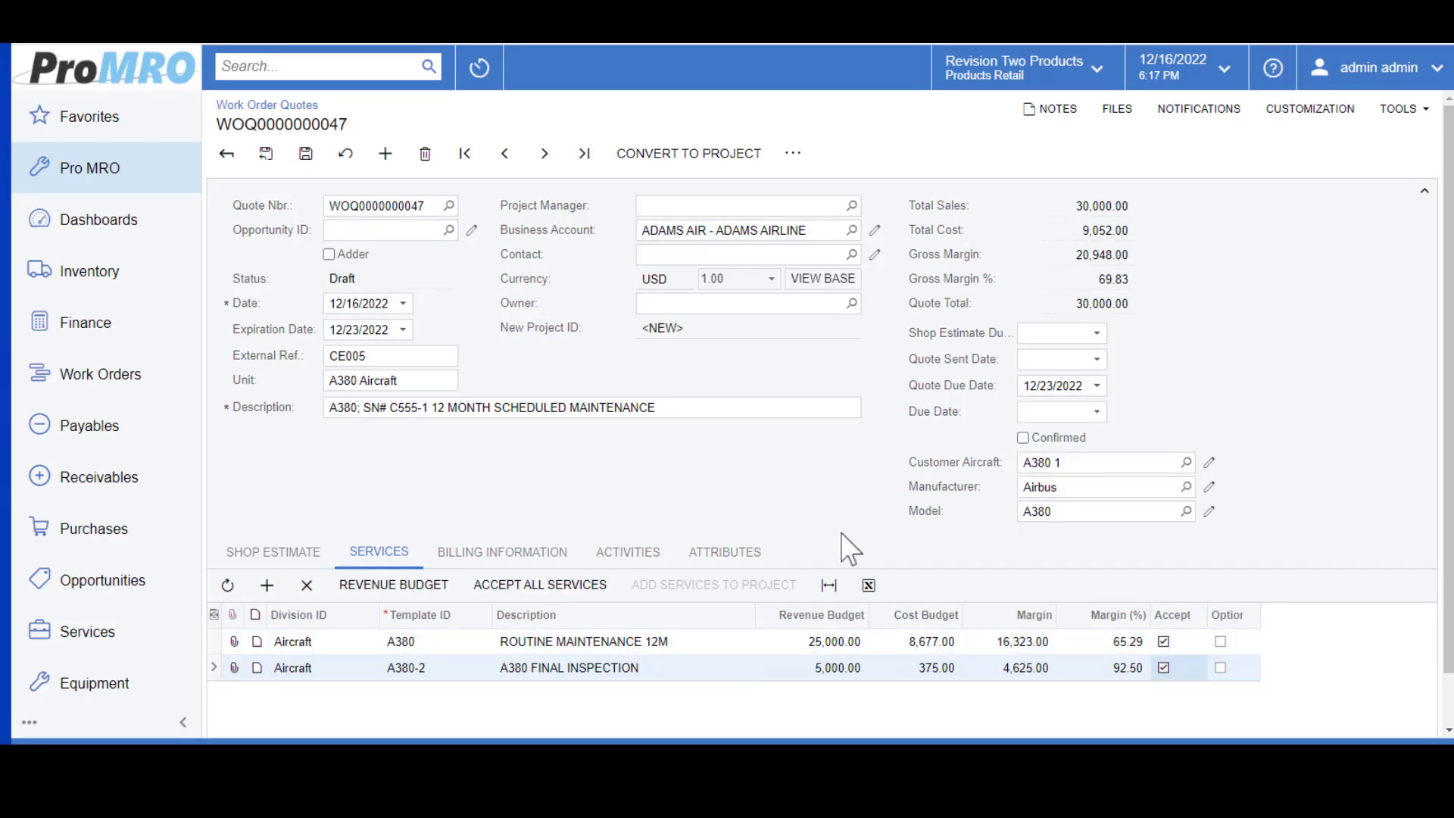
# Convert the quote to work order PR00000251 and check its revenue budget, cost budget and tasks.
pyautogui.click(664, 160)
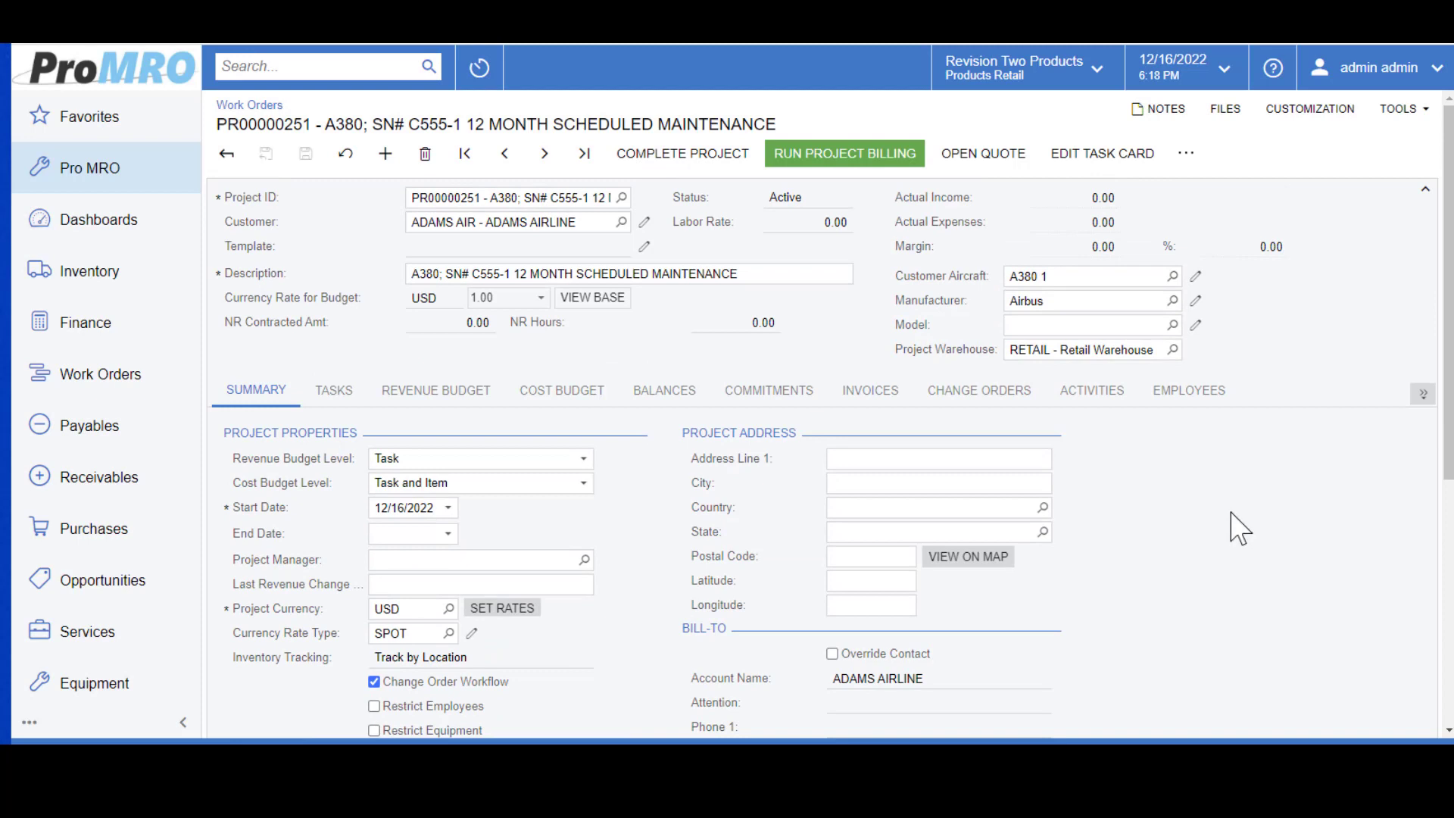
pyautogui.click(472, 390)
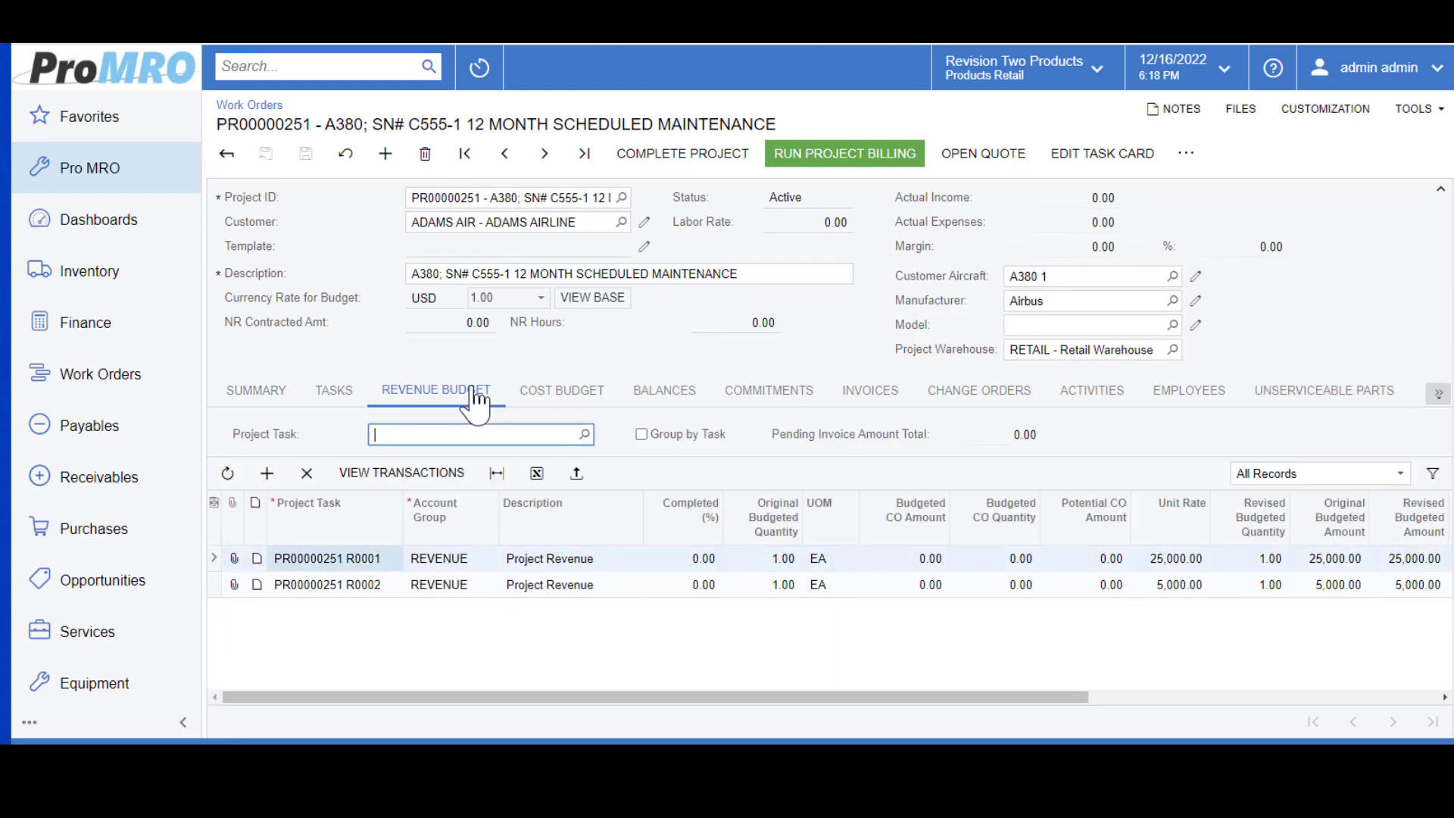
pyautogui.click(589, 401)
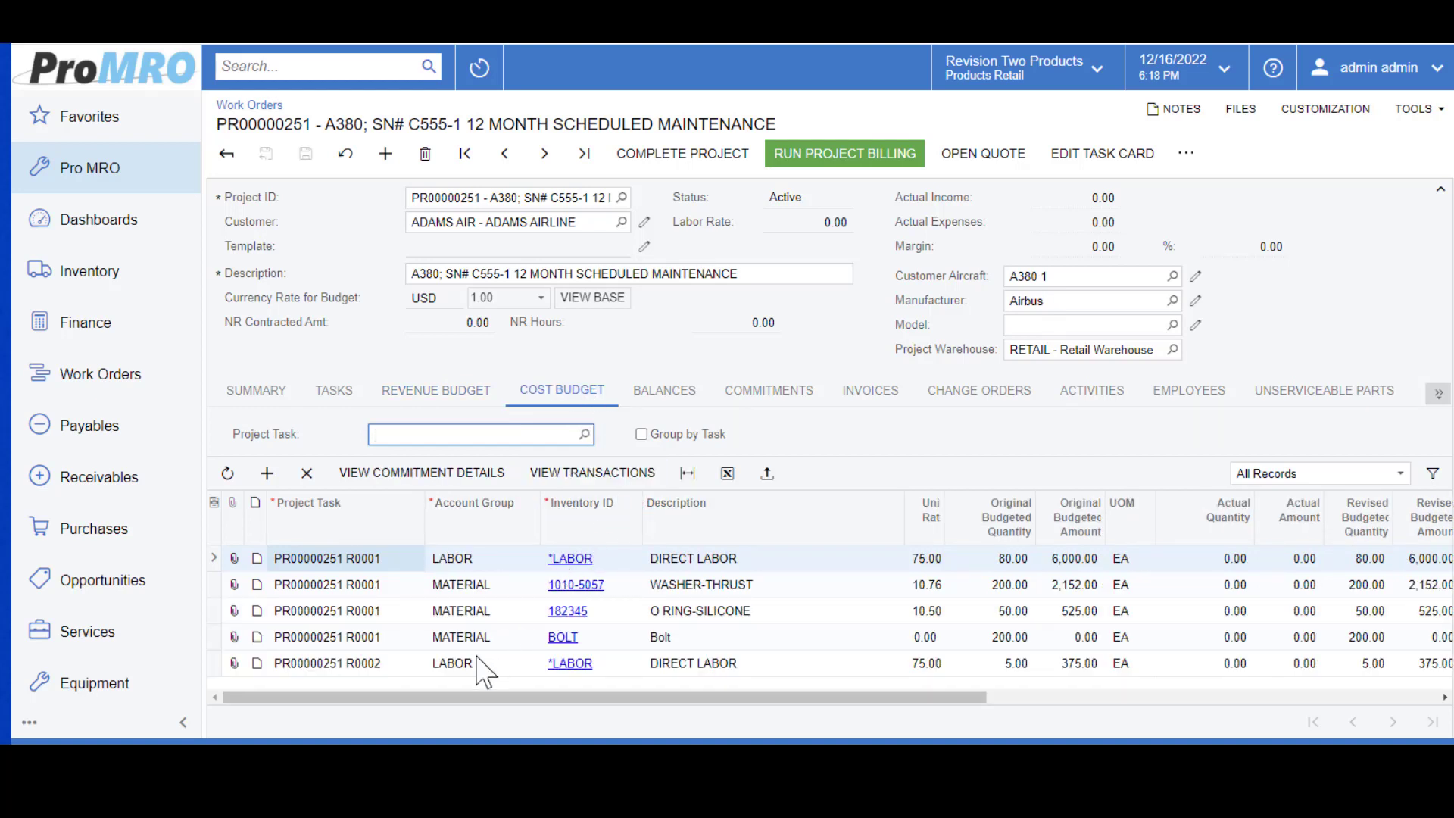
pyautogui.click(334, 392)
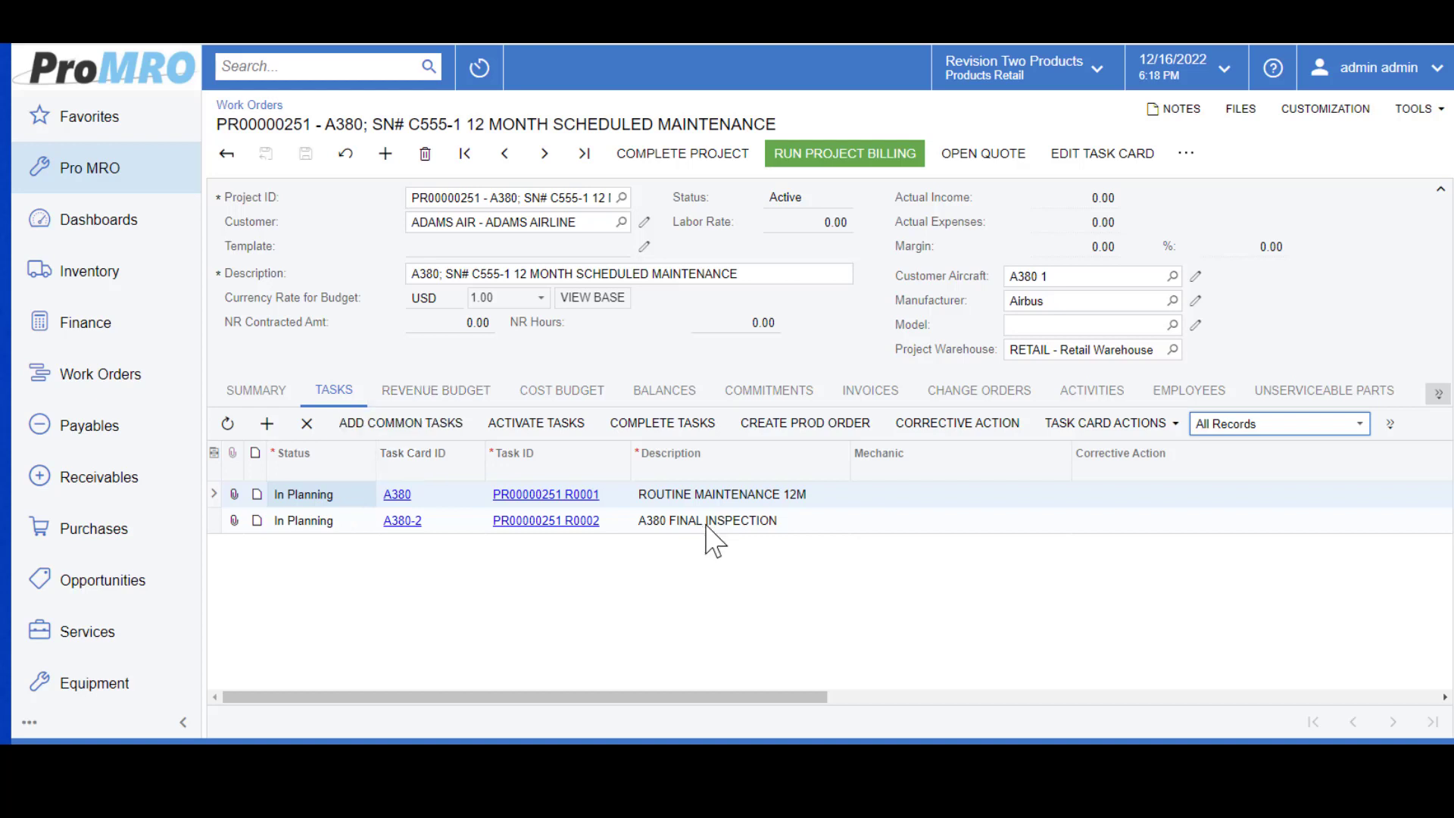
# Change both PR00000251 task statuses to Active, save, and display the Cost Budget lines.
pyautogui.click(363, 493)
pyautogui.click(382, 496)
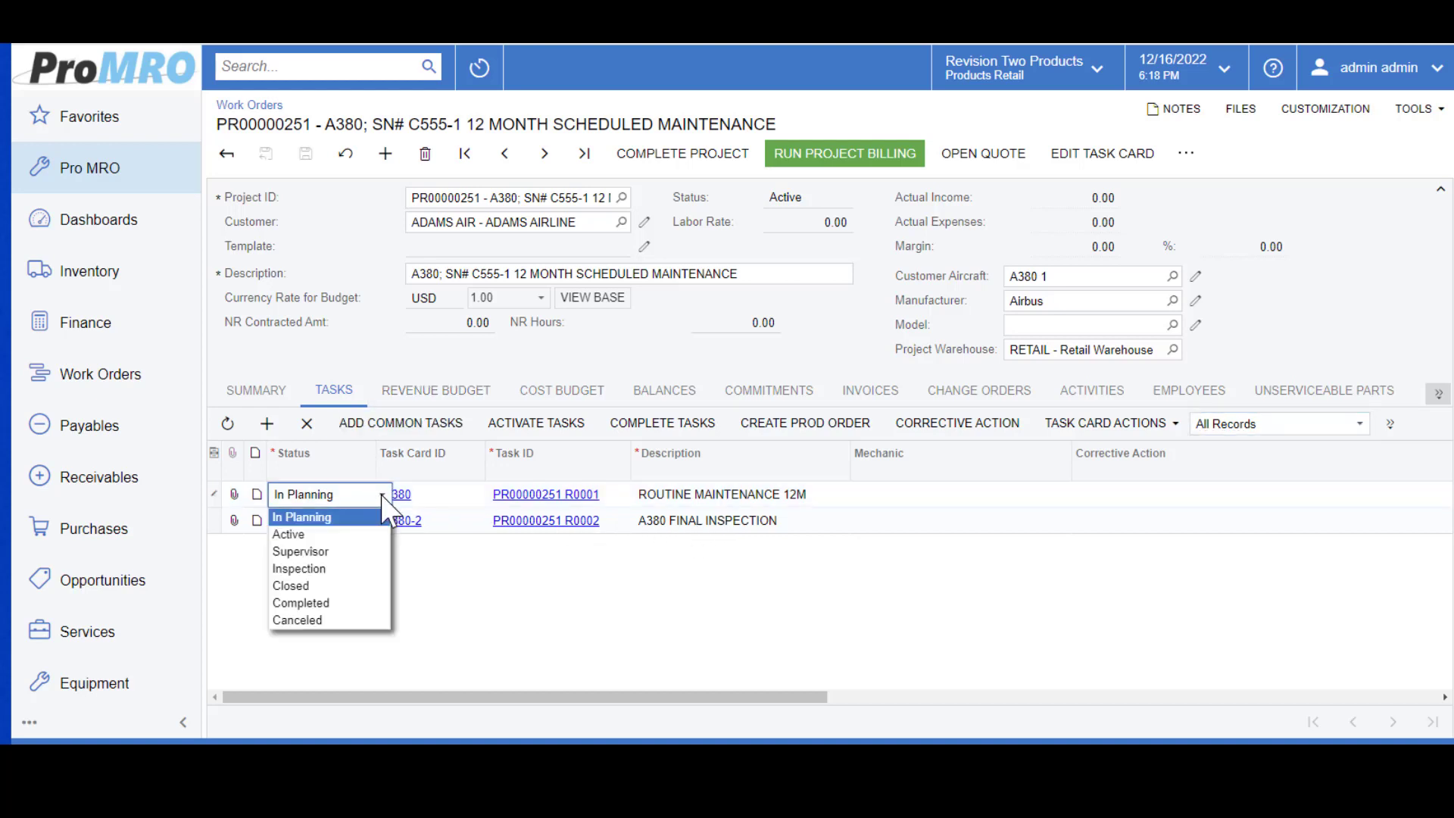
pyautogui.press('Down')
pyautogui.press('Return')
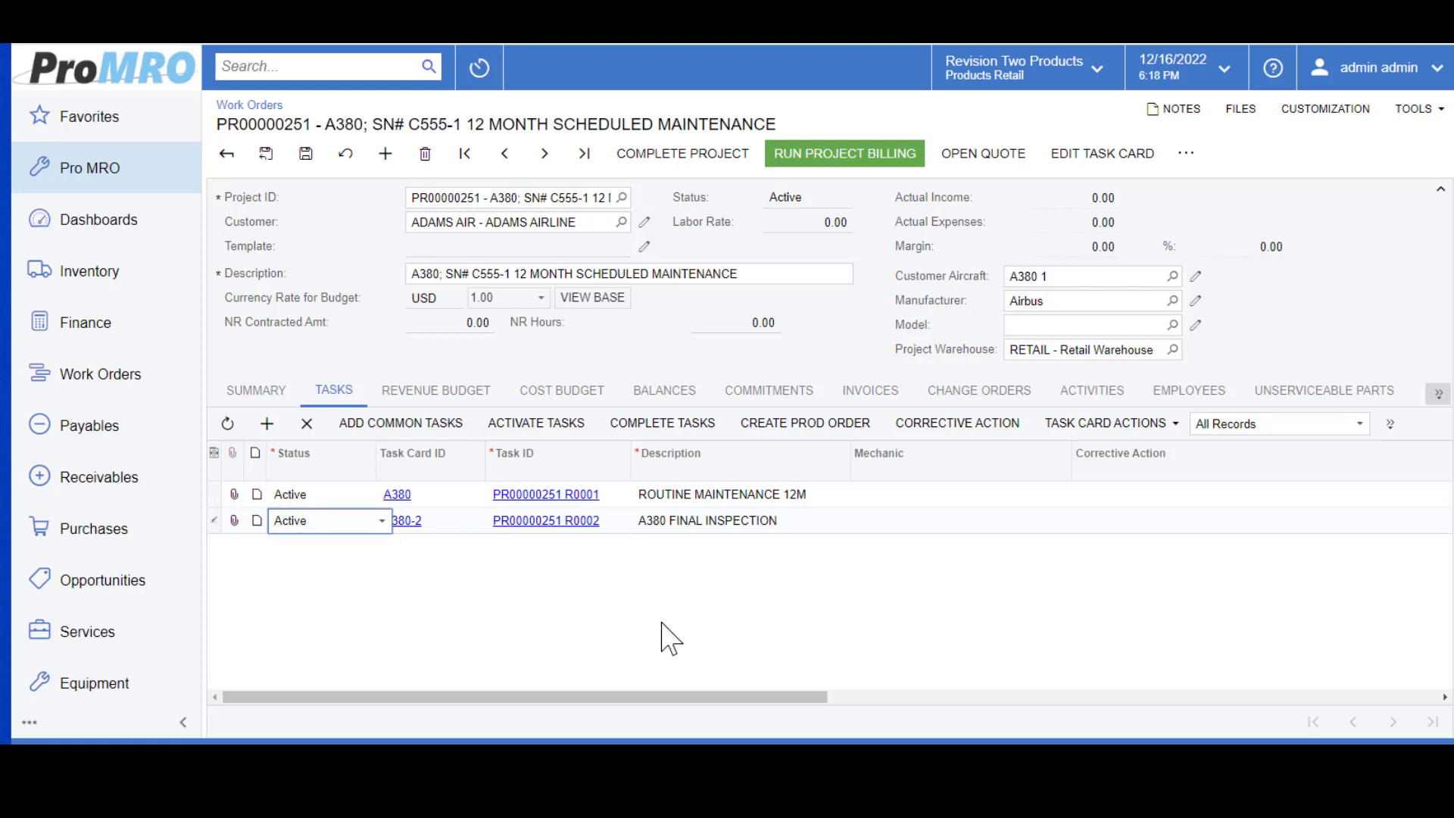
pyautogui.click(304, 153)
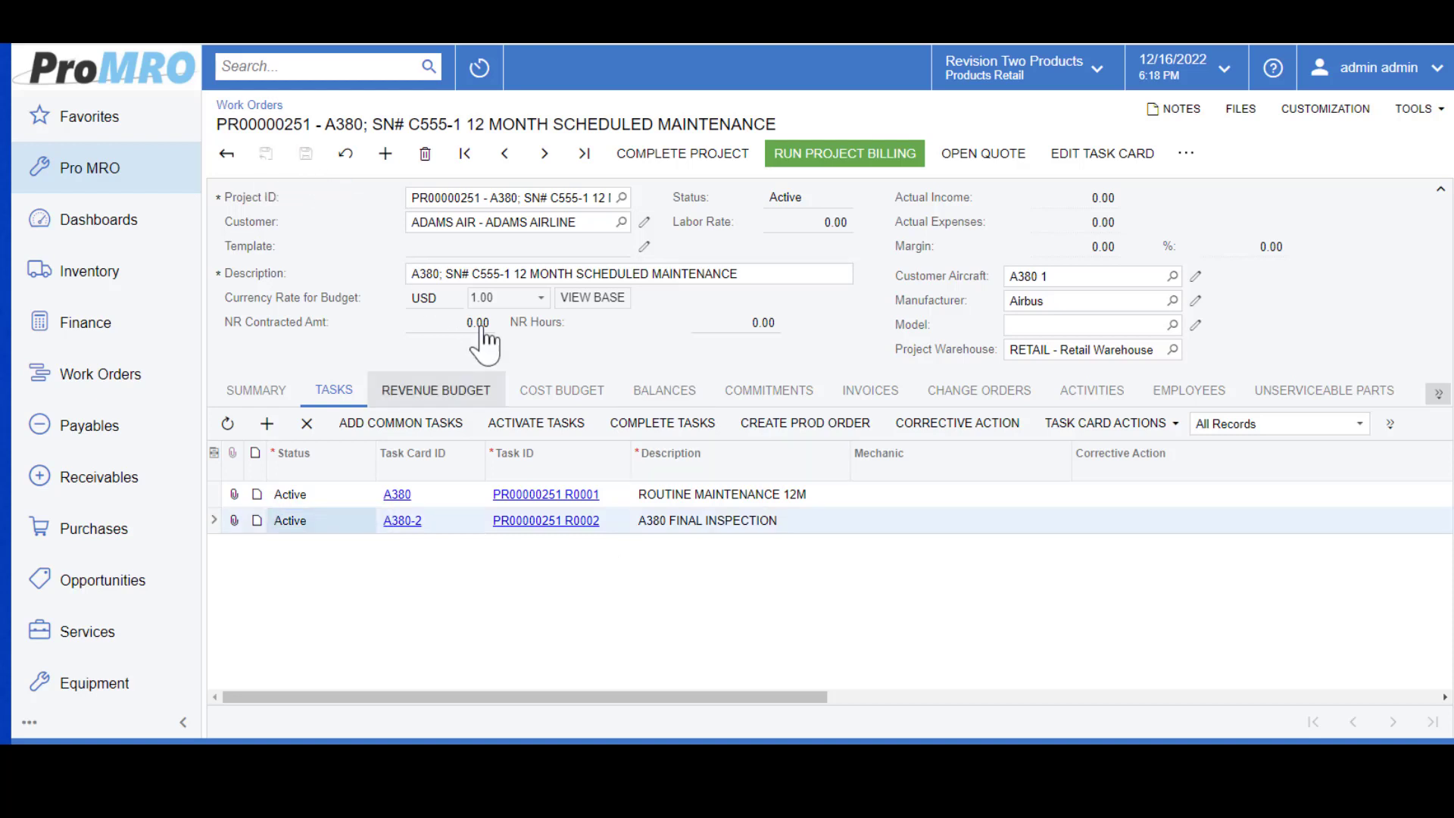
pyautogui.click(547, 389)
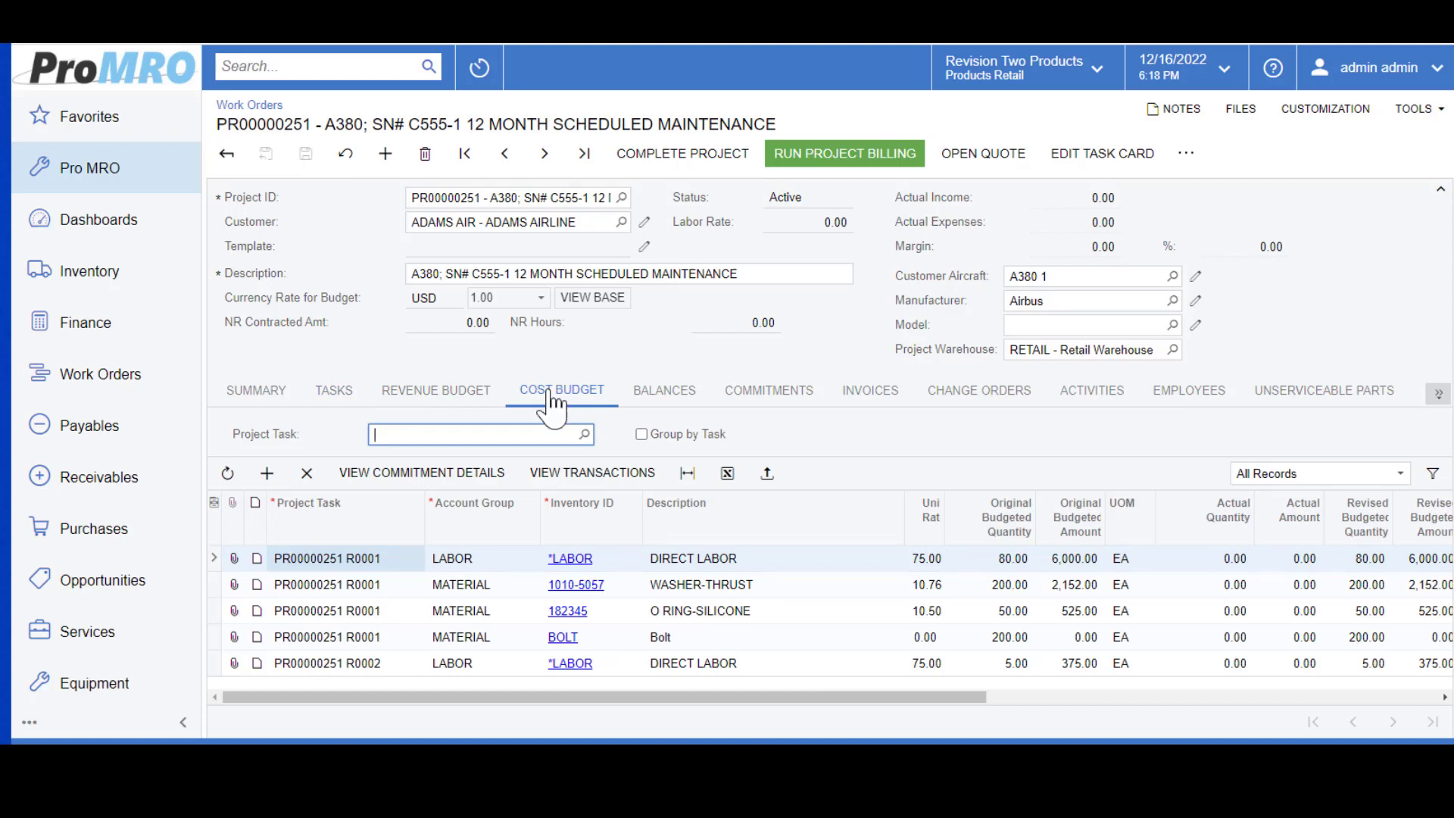
# Set the Bolt item requirement's Req Type to Inventory, then go back to the Tasks and Cost Budget lists.
pyautogui.click(1438, 394)
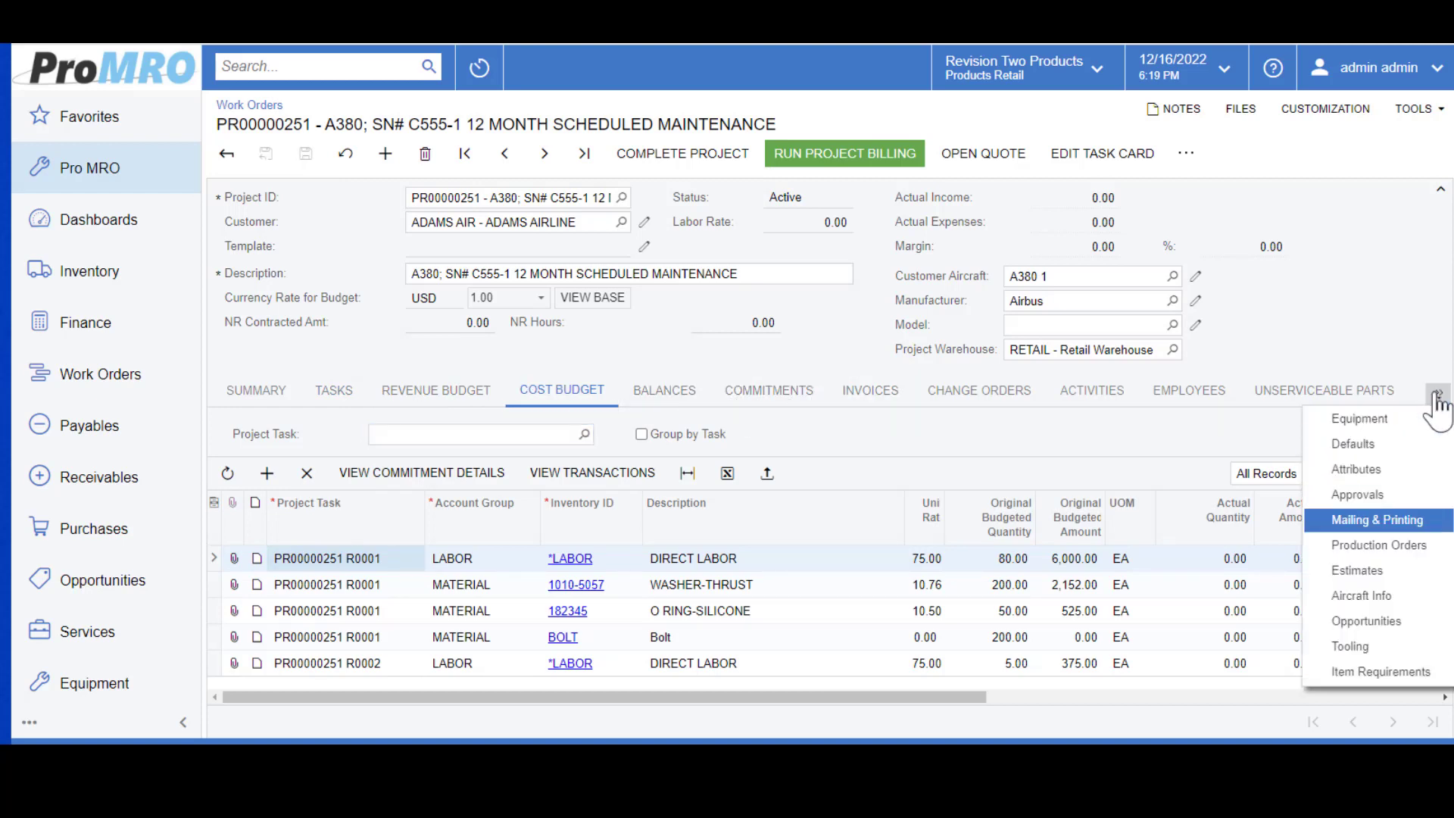
pyautogui.click(1365, 673)
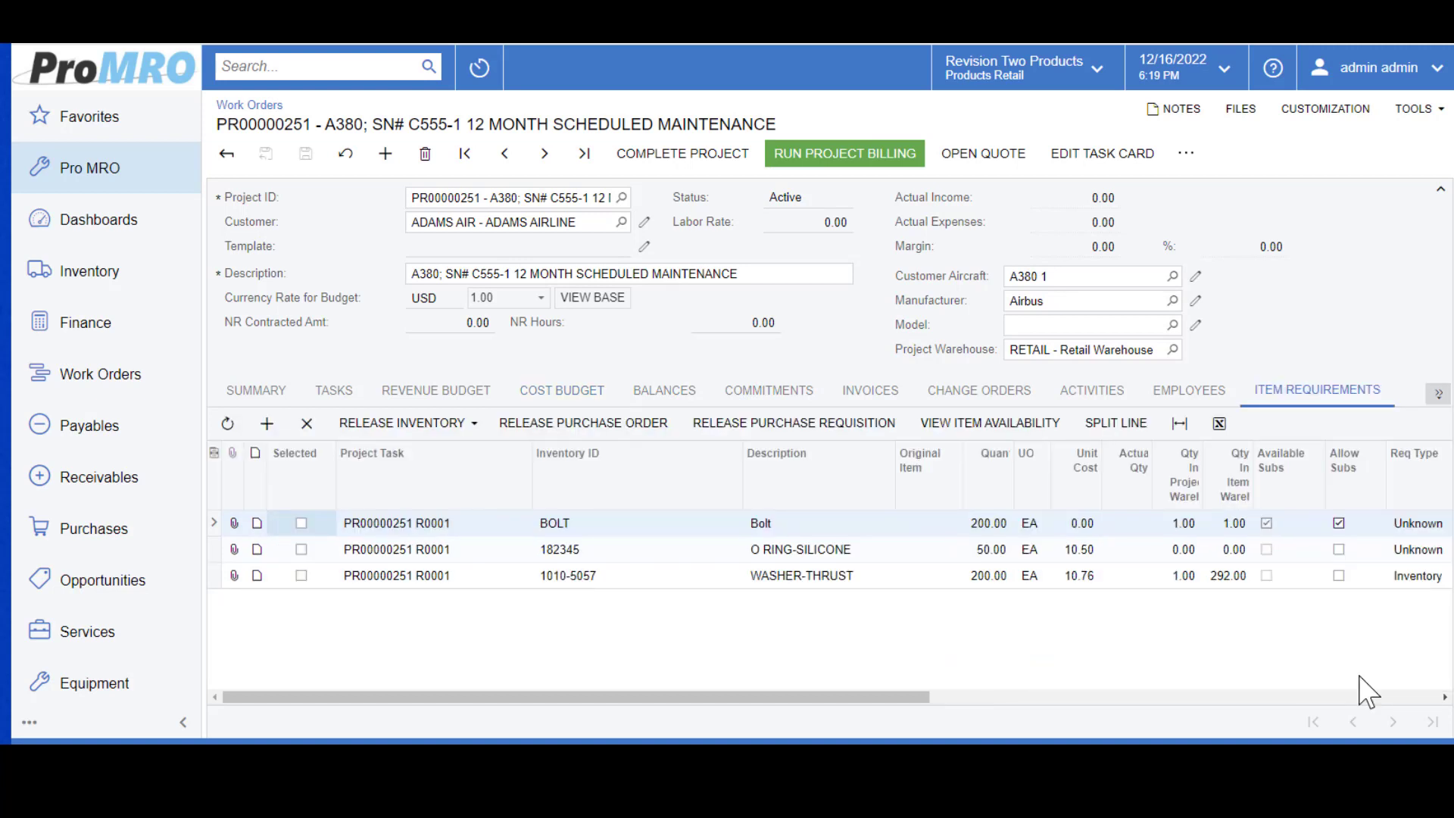
pyautogui.click(1415, 523)
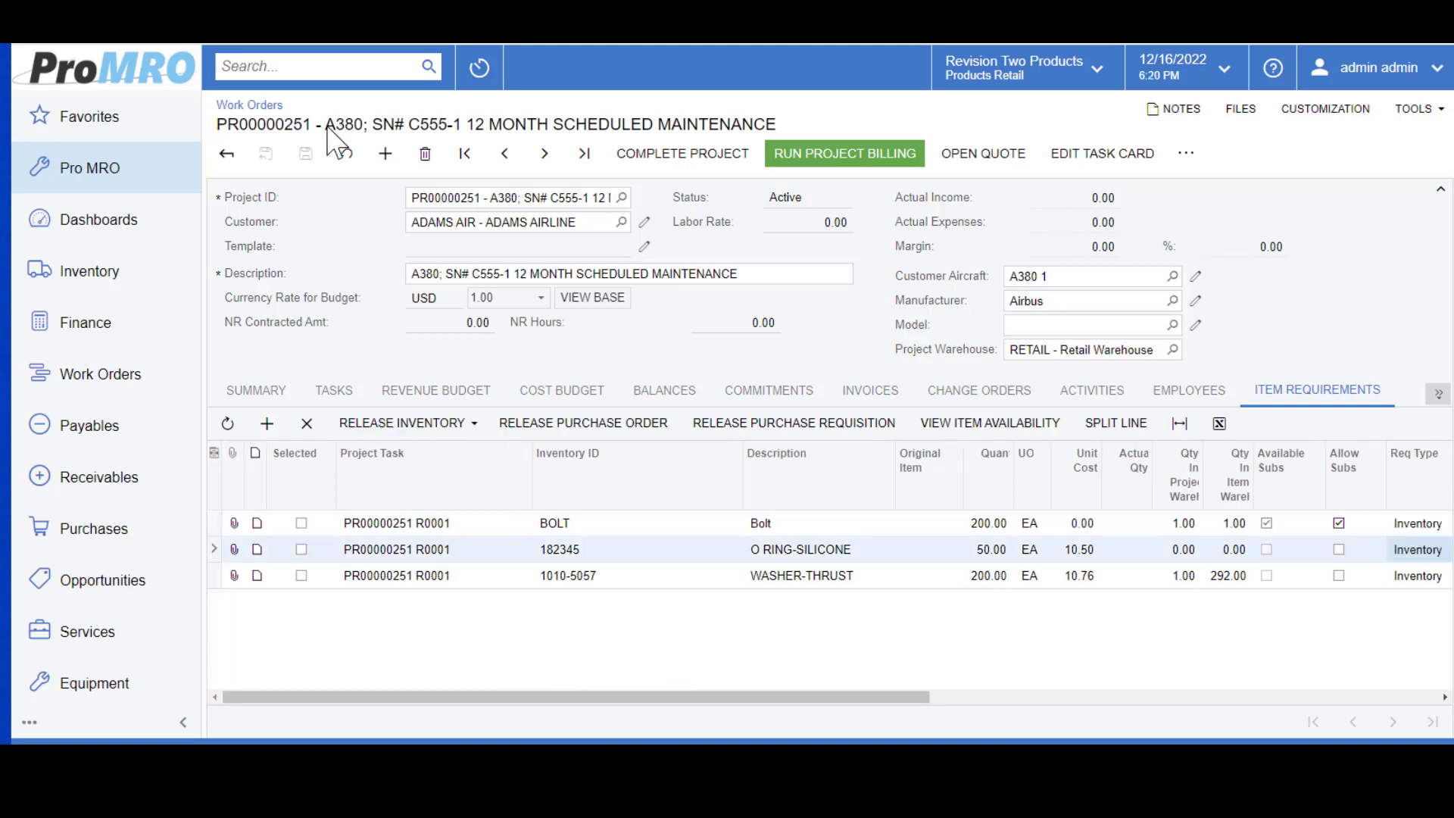
pyautogui.click(341, 389)
pyautogui.click(605, 387)
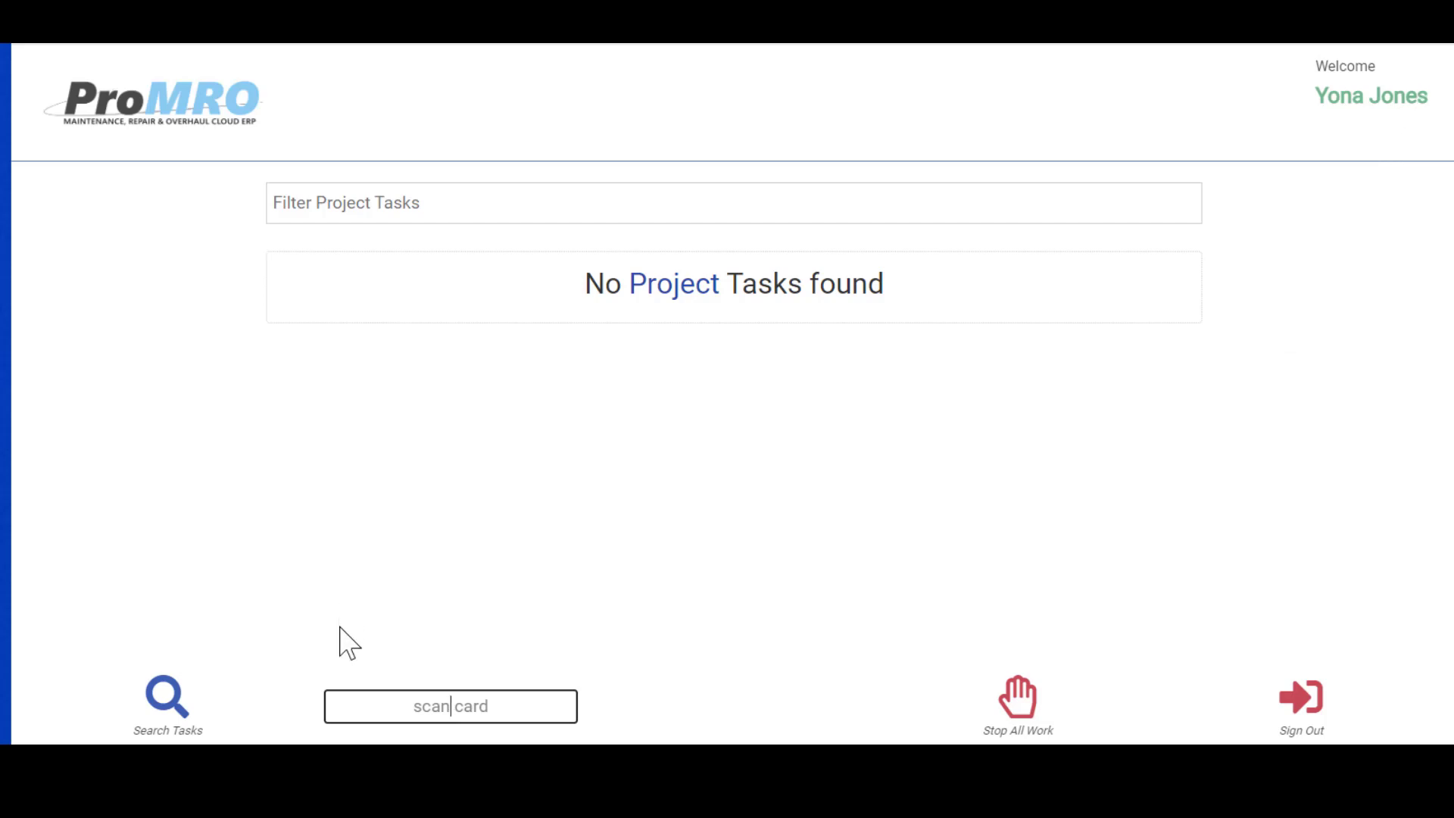
# Look up kiosk task PR00000251 R0001 and open its details.
pyautogui.write('PR00000251 R0001')
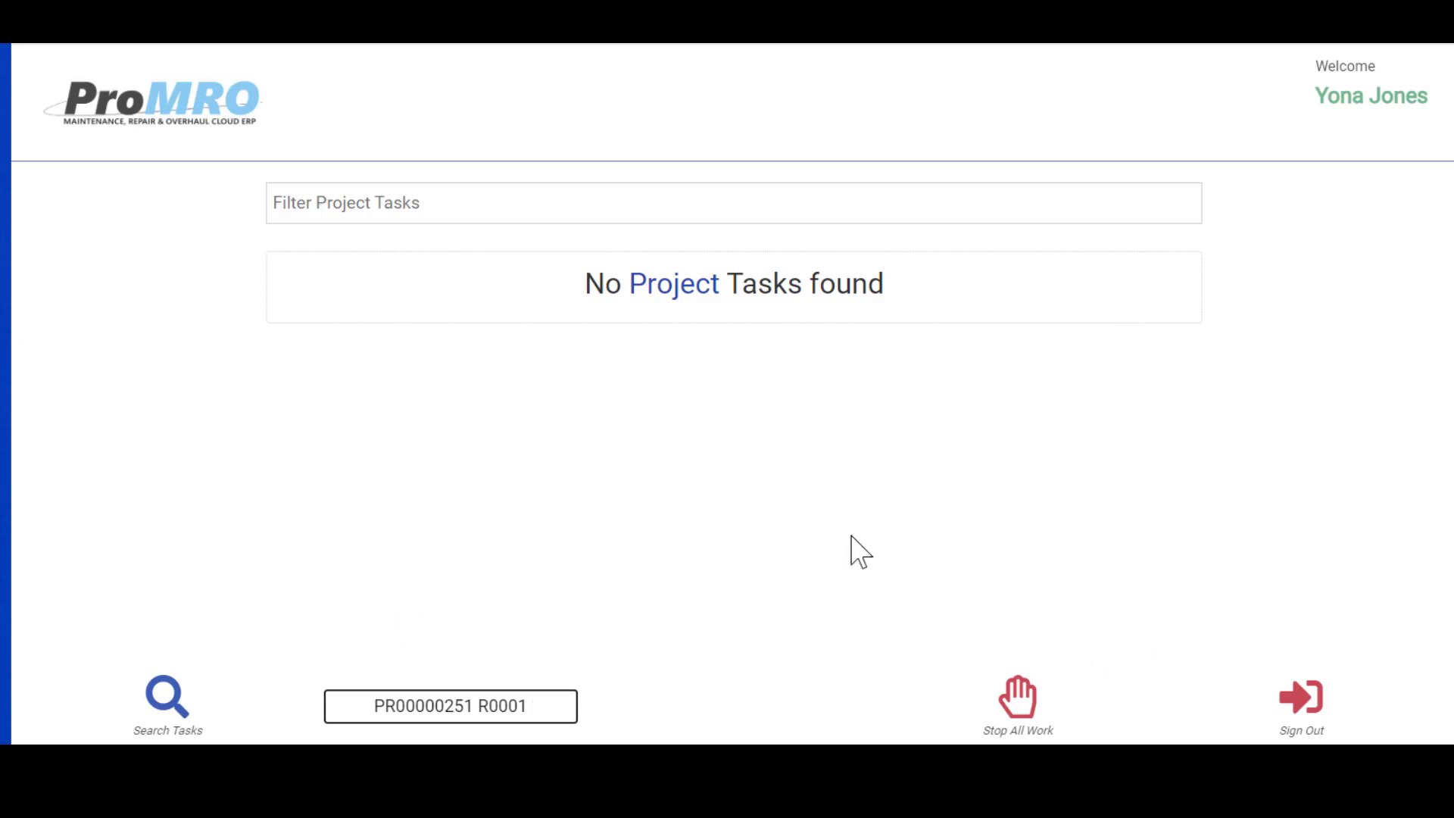
pyautogui.press('Return')
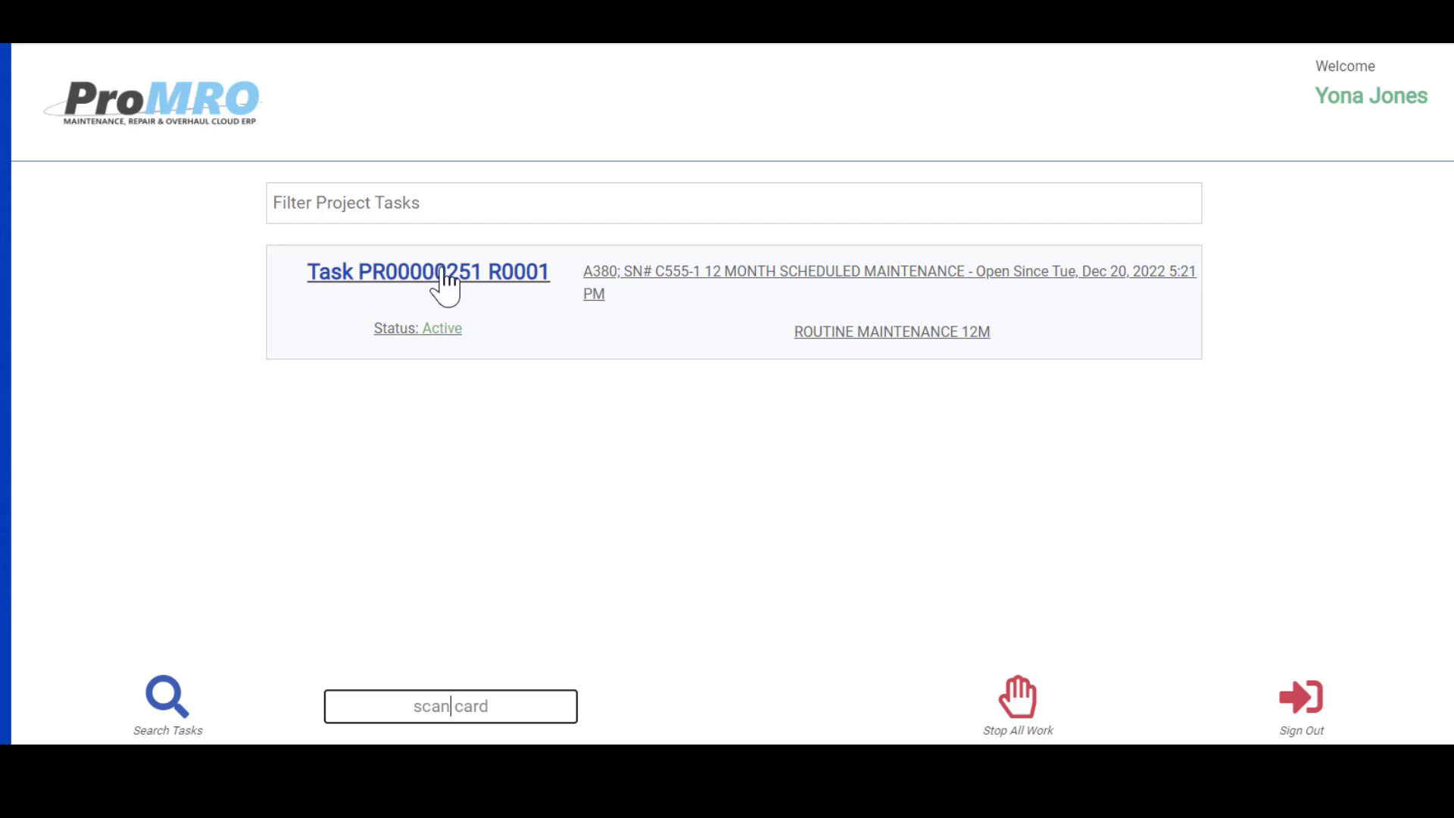
pyautogui.click(447, 284)
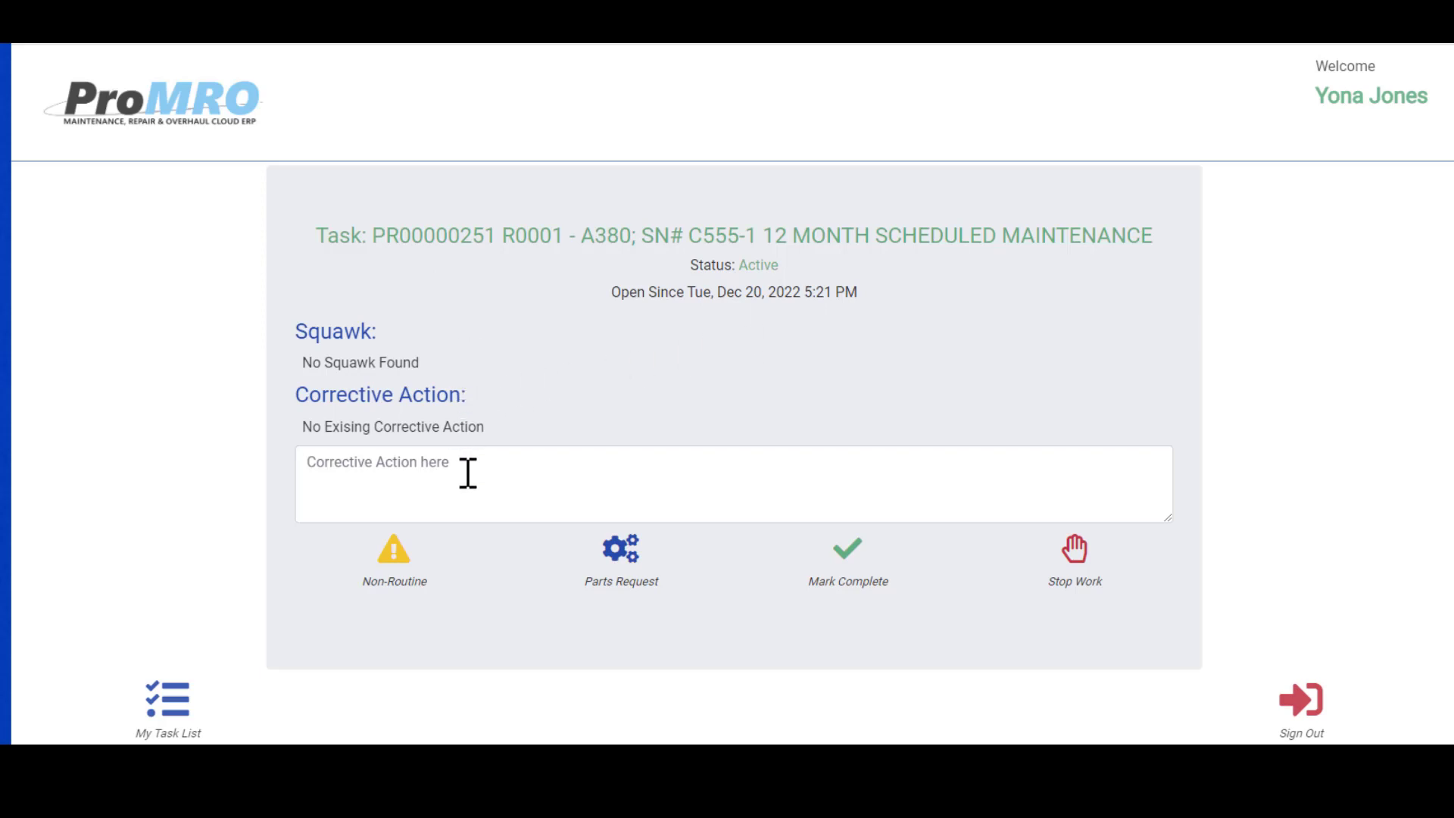
# Enter corrective action 'Completed Work Assigned in accordance with CMM 33-00-00' and mark the task complete.
pyautogui.click(468, 475)
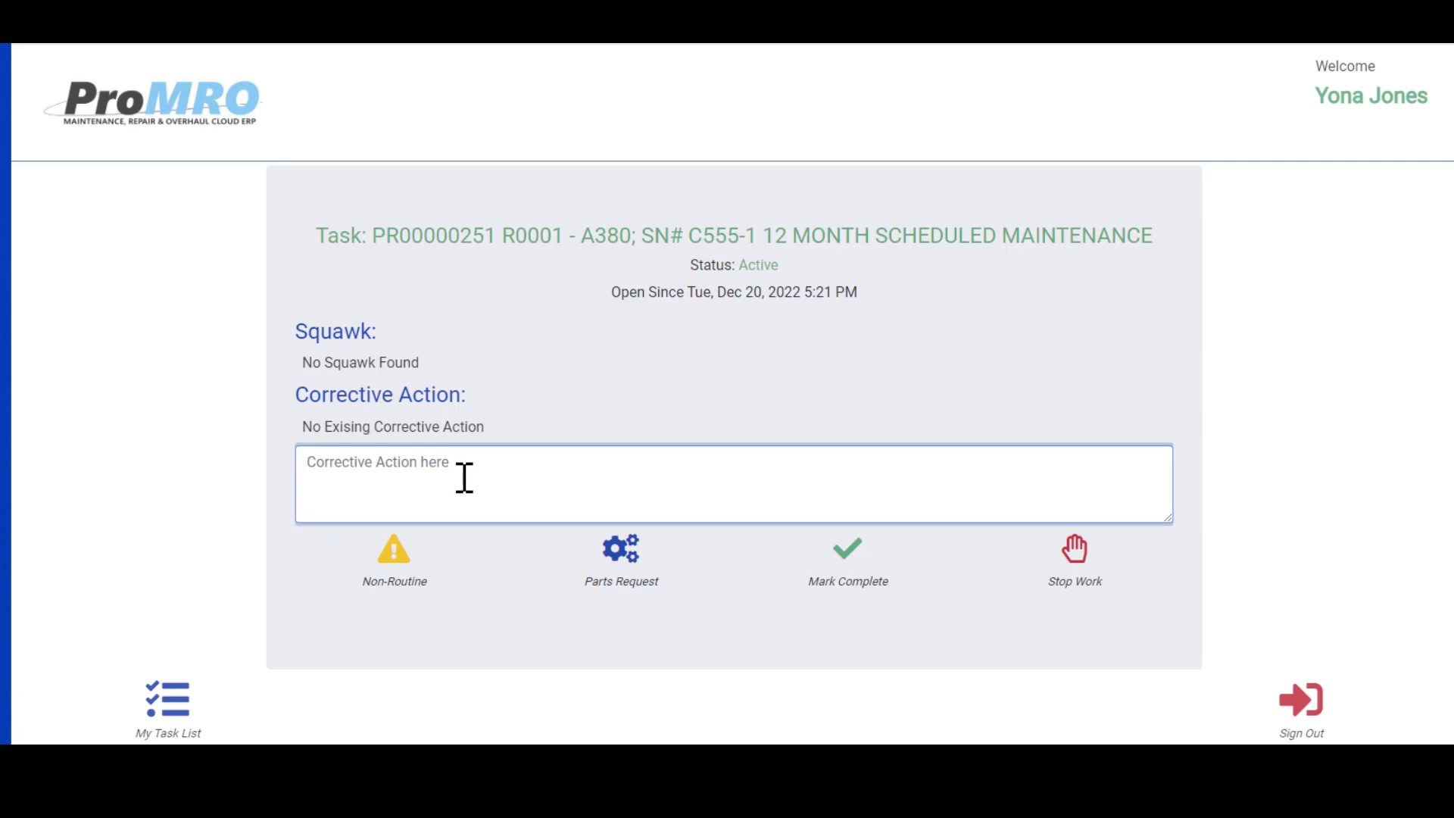
pyautogui.write('Completed Work Assigned in accordance with CMM 33-00-00')
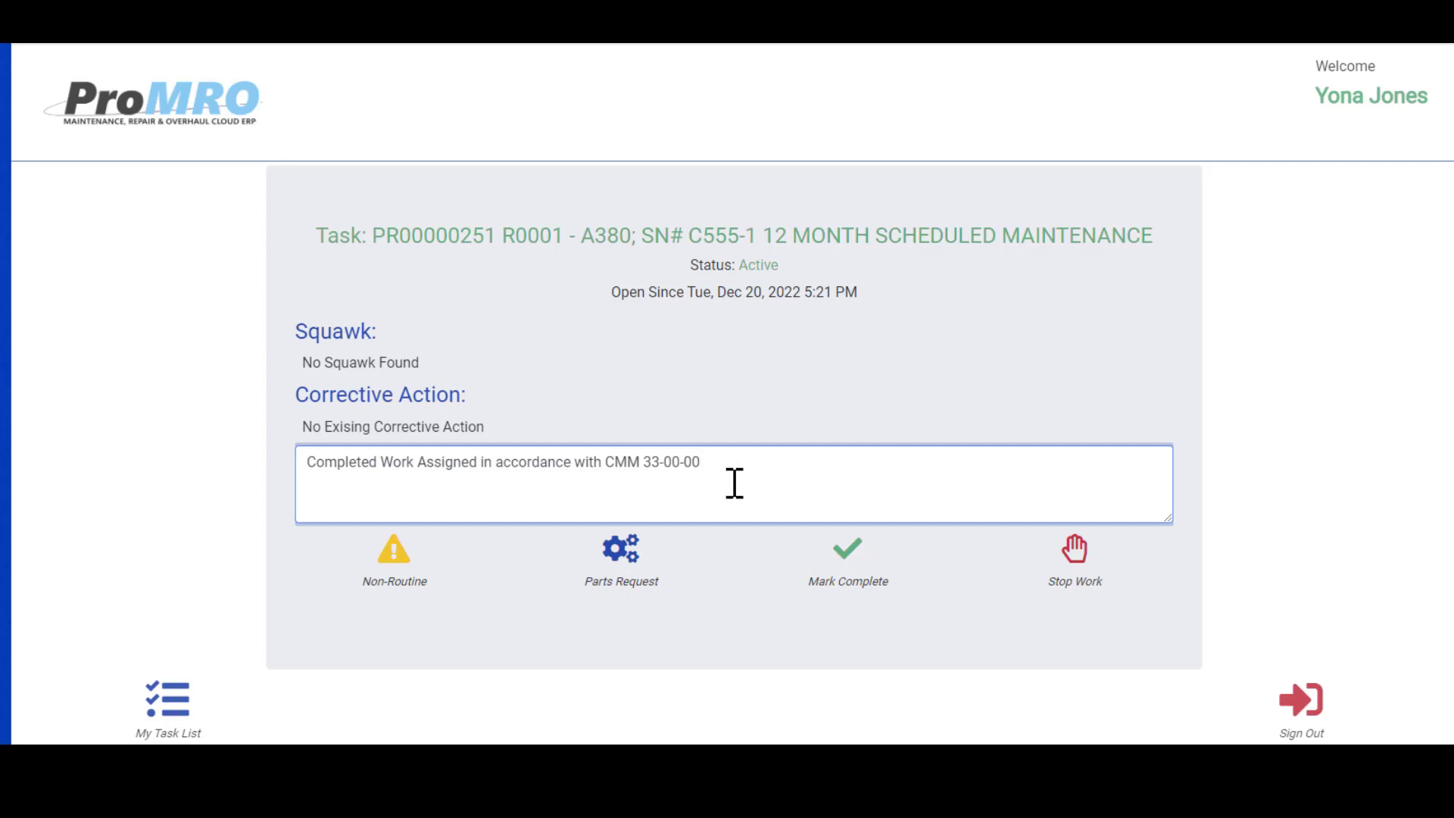
pyautogui.click(849, 558)
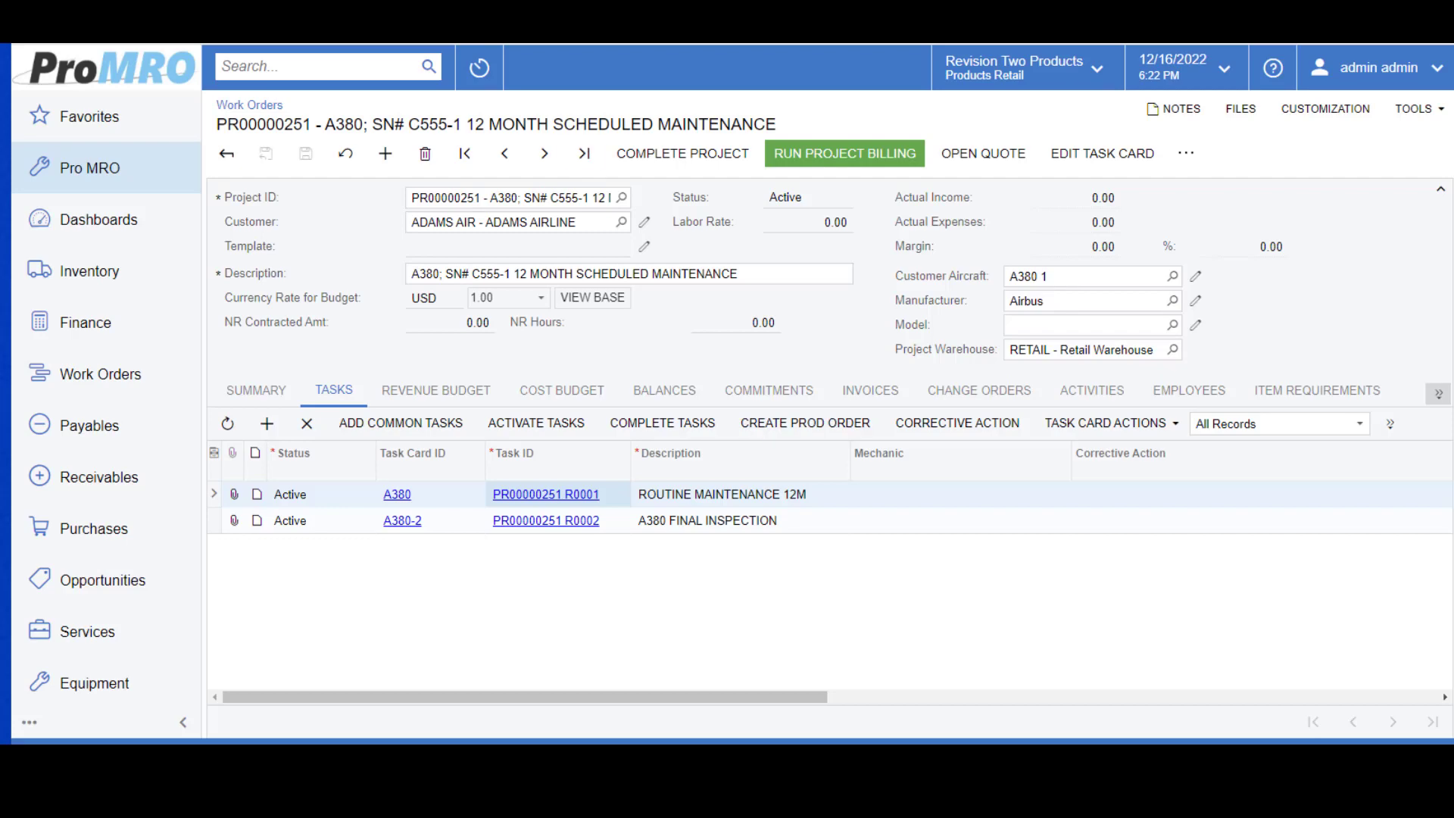
# Reload PR00000251 and scroll the Tasks grid to check R0001's Supervisor status, mechanic and corrective action.
pyautogui.press('F5')
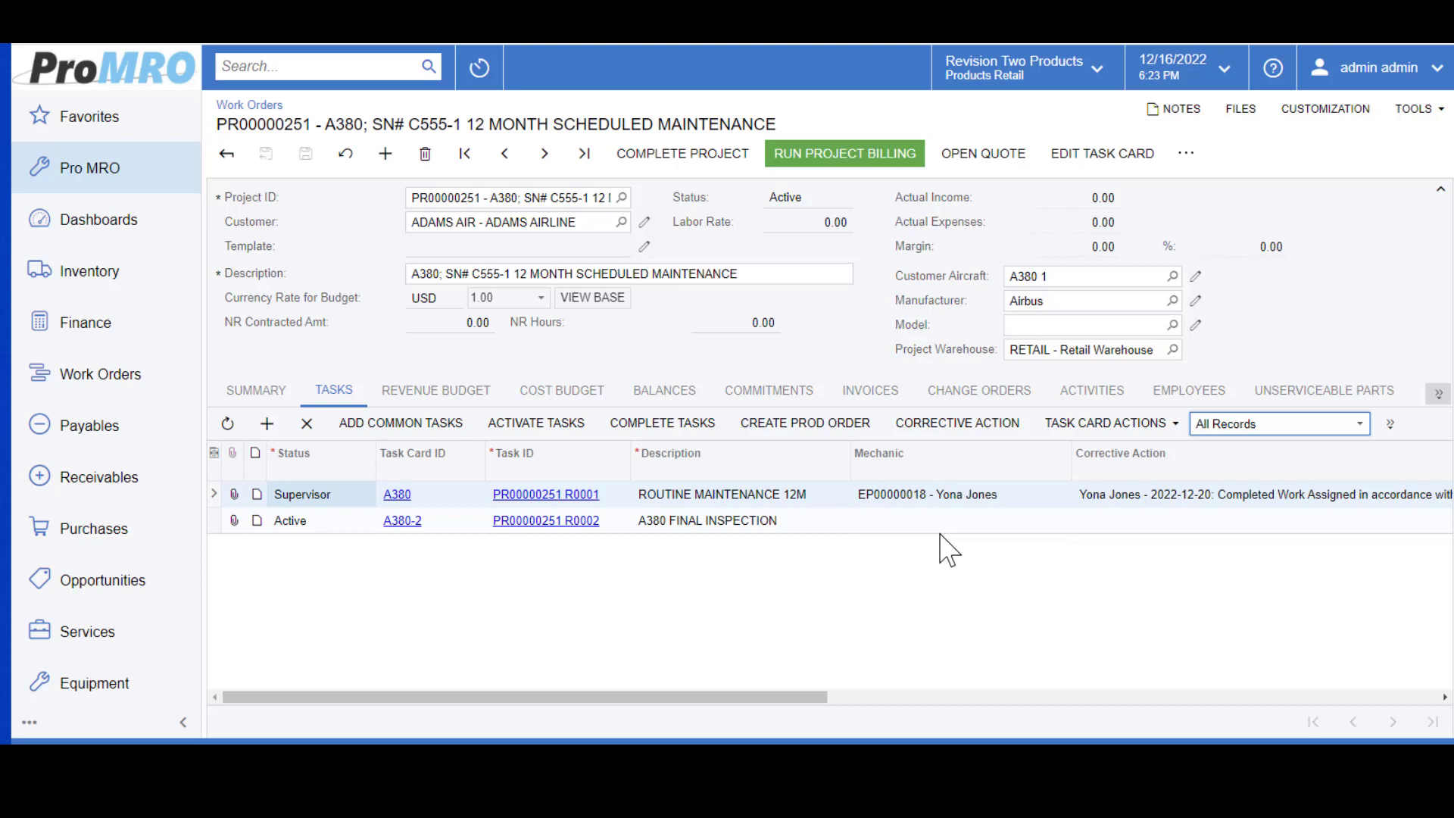
pyautogui.moveTo(776, 697); pyautogui.dragTo(926, 700)
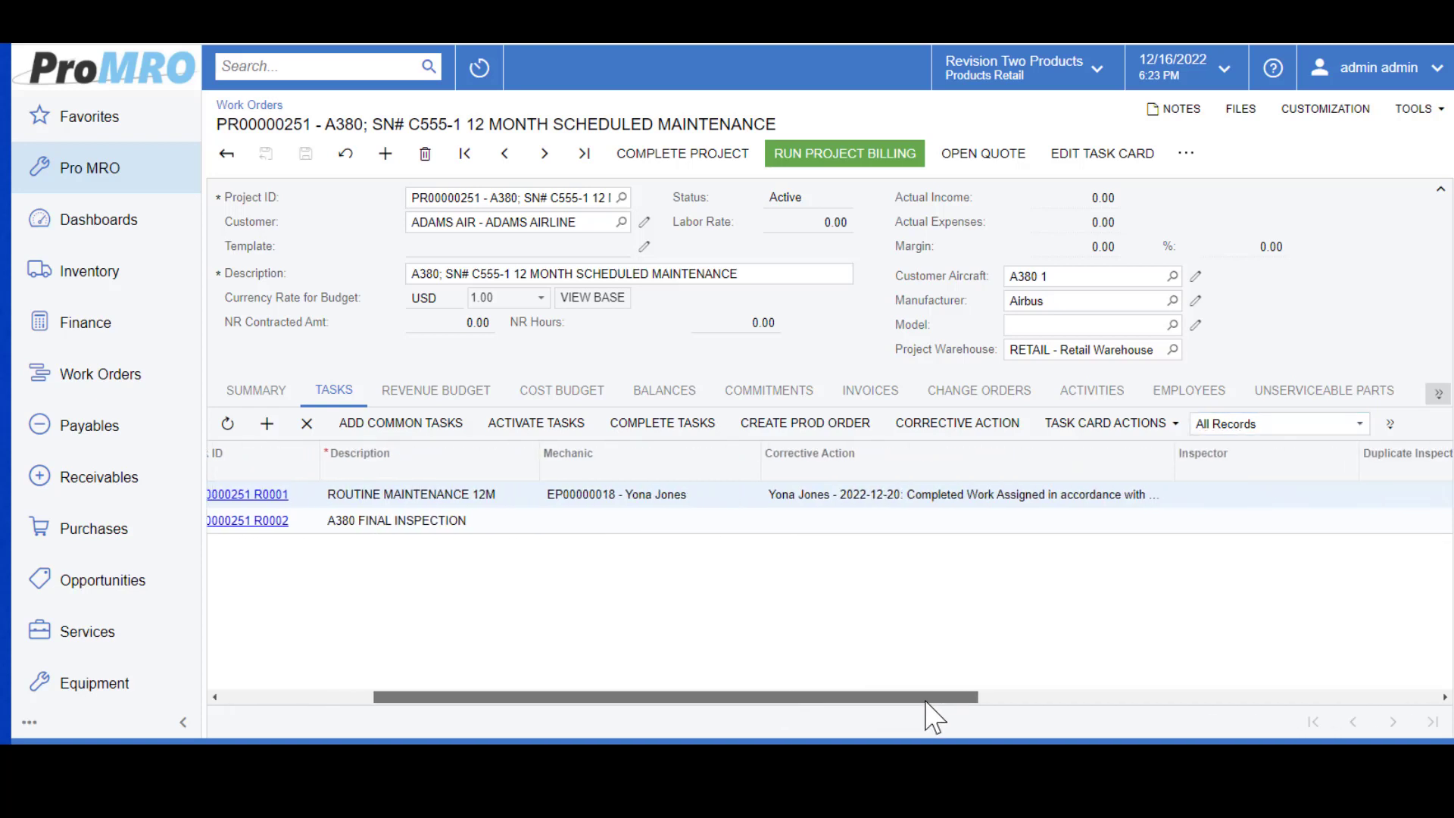
pyautogui.hscroll(-4, 805, 608)
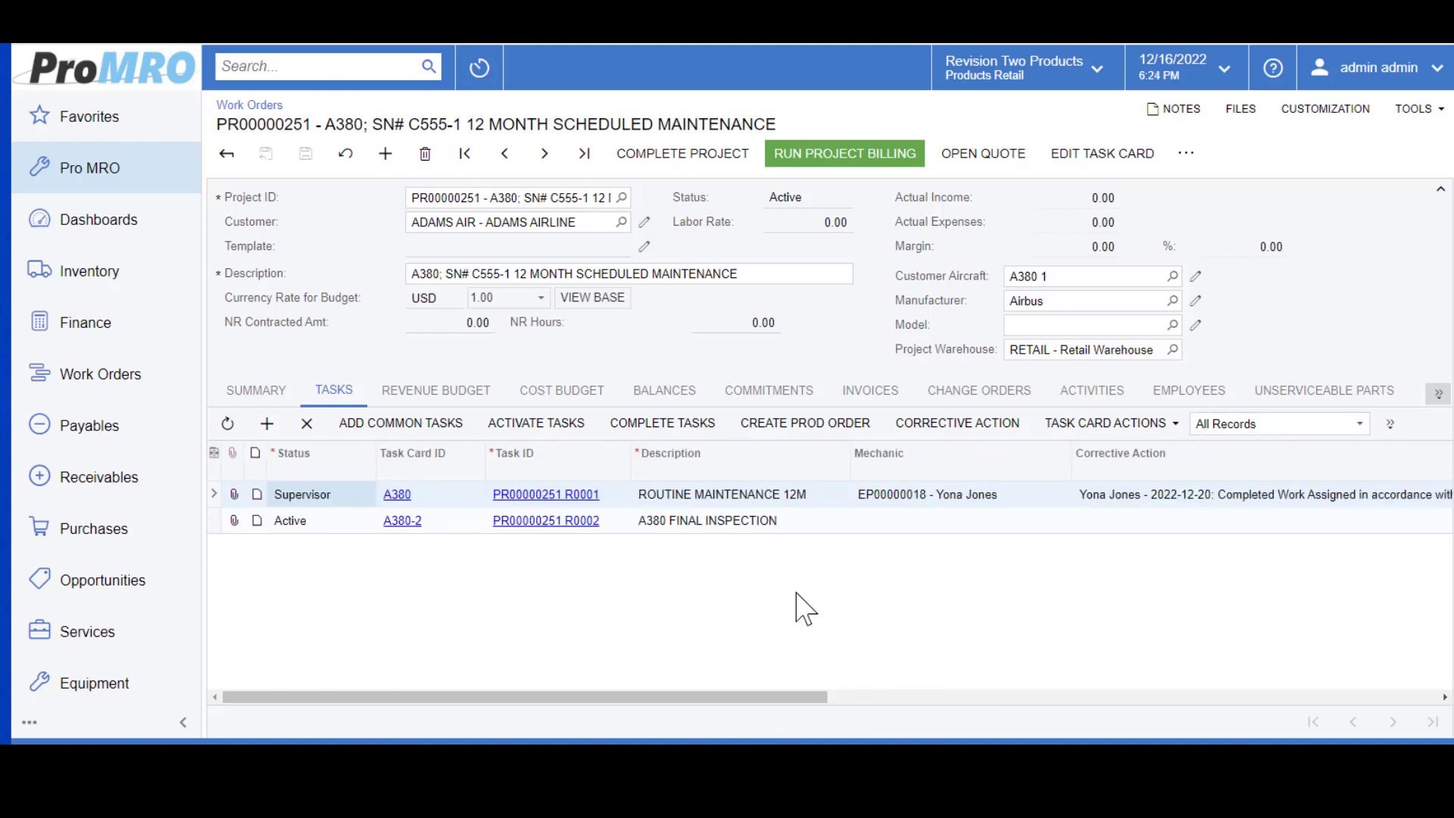